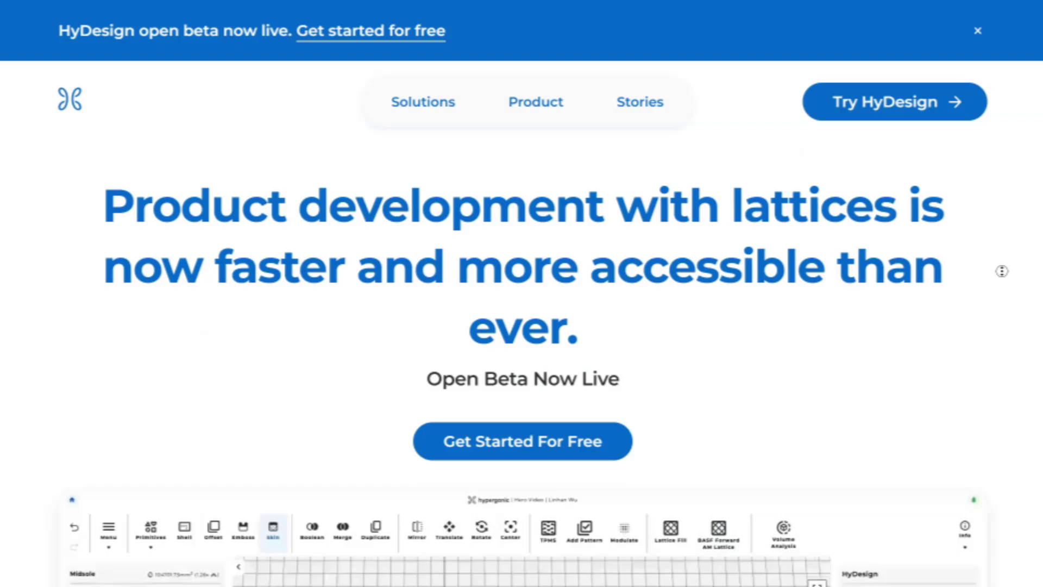
scroll(1031, 270, "down", 2)
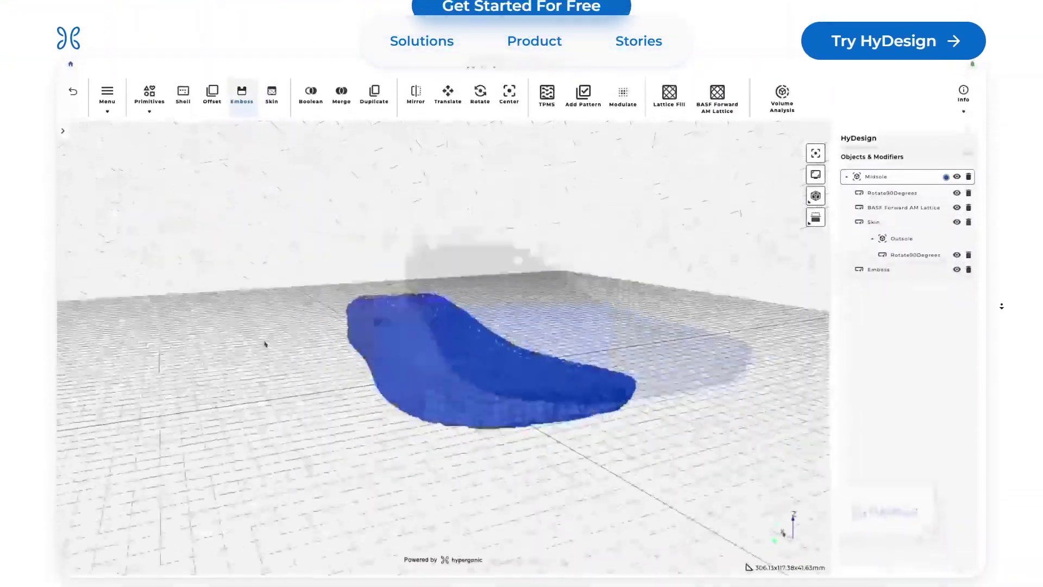
scroll(1001, 306, "down", 4)
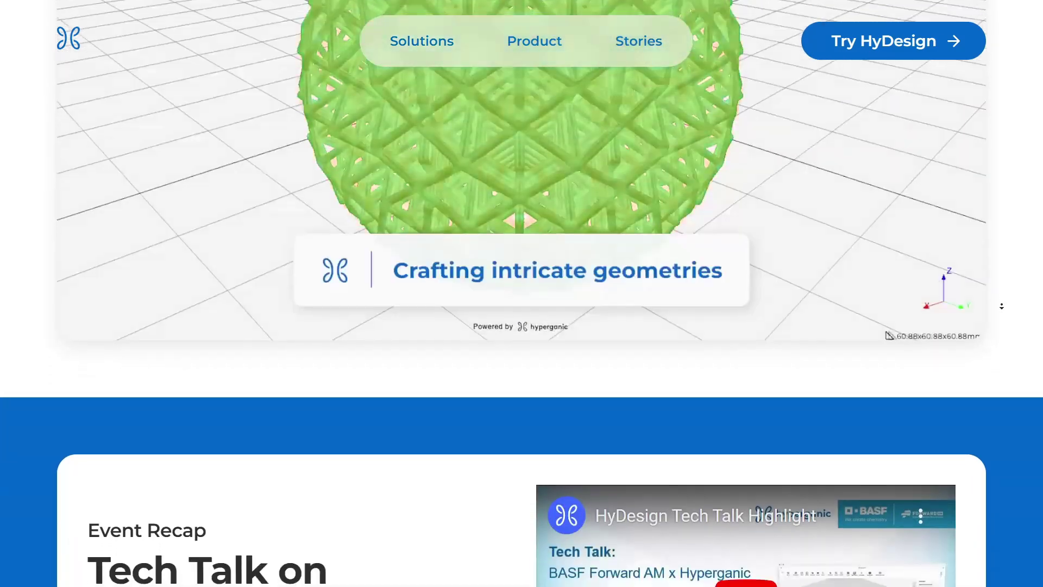
scroll(1001, 306, "down", 4)
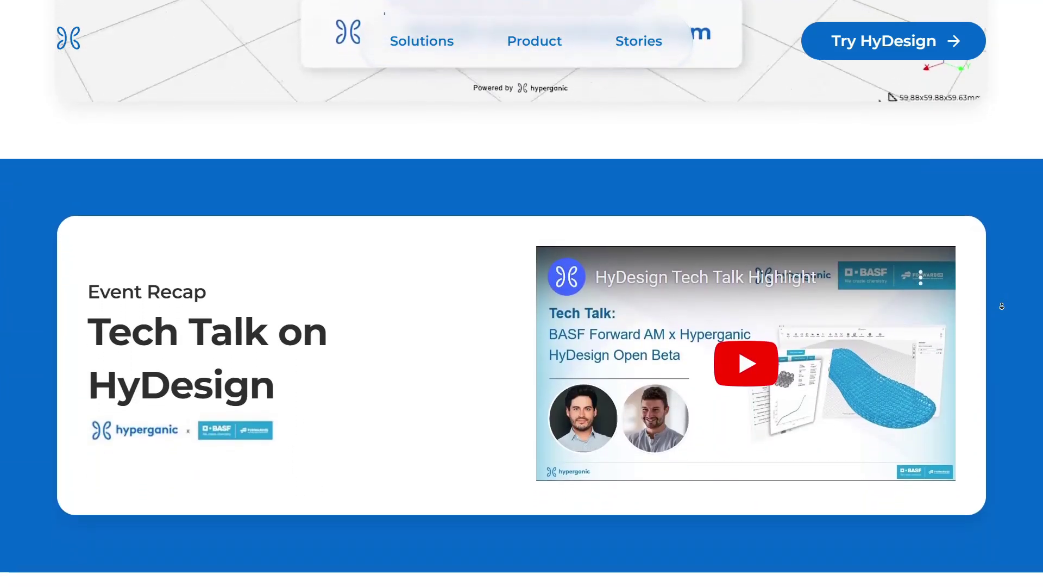
scroll(1001, 305, "down", 4)
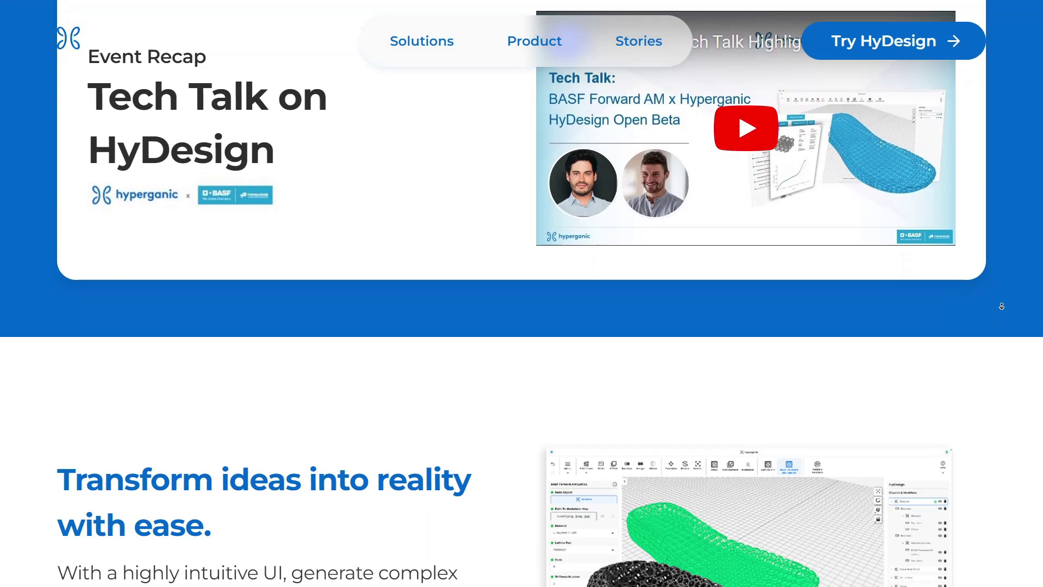
scroll(1001, 305, "down", 4)
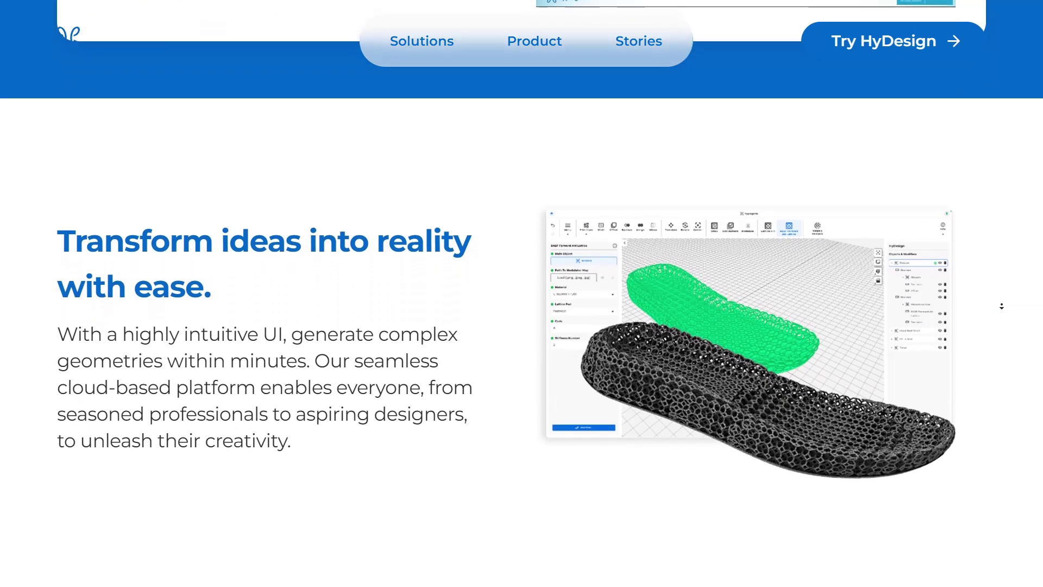
scroll(1001, 306, "down", 4)
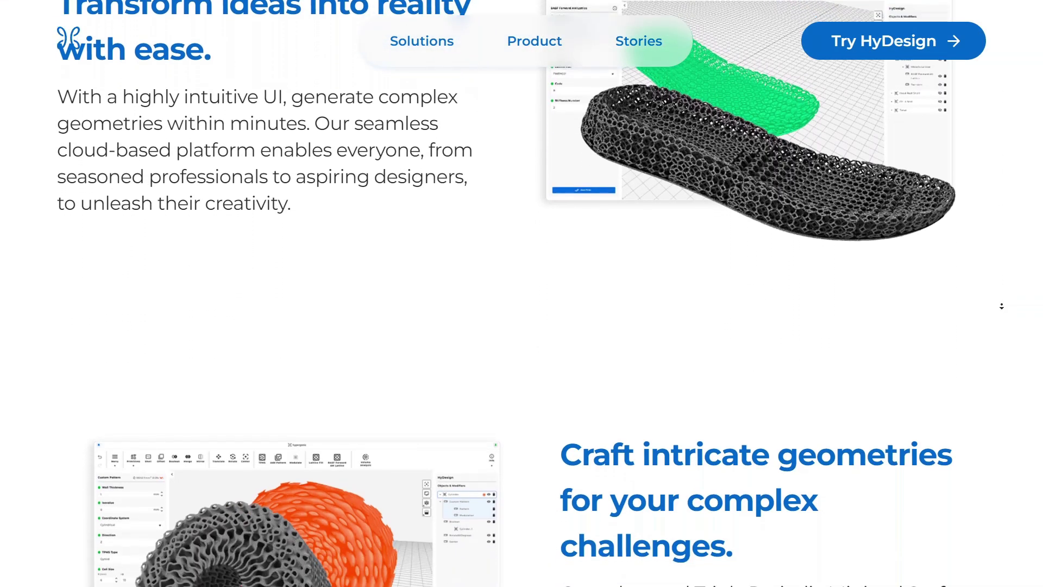
scroll(1001, 306, "down", 4)
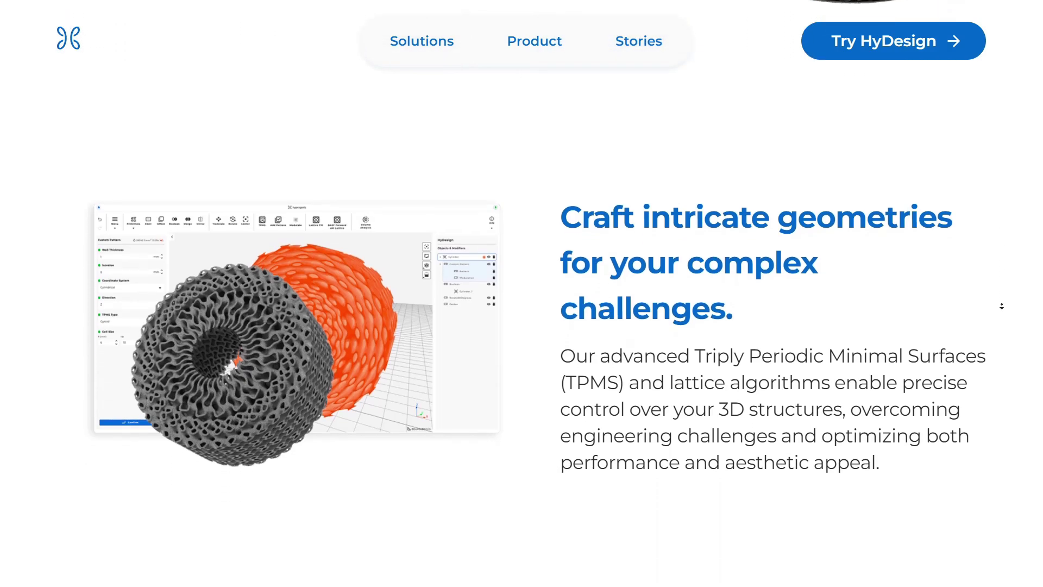
scroll(1001, 306, "down", 4)
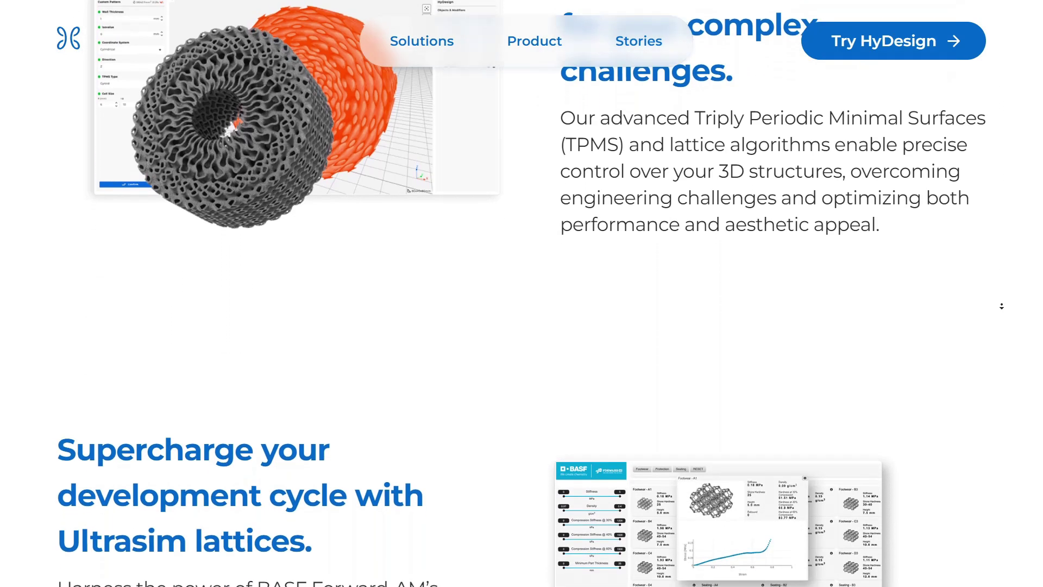
scroll(1001, 306, "down", 4)
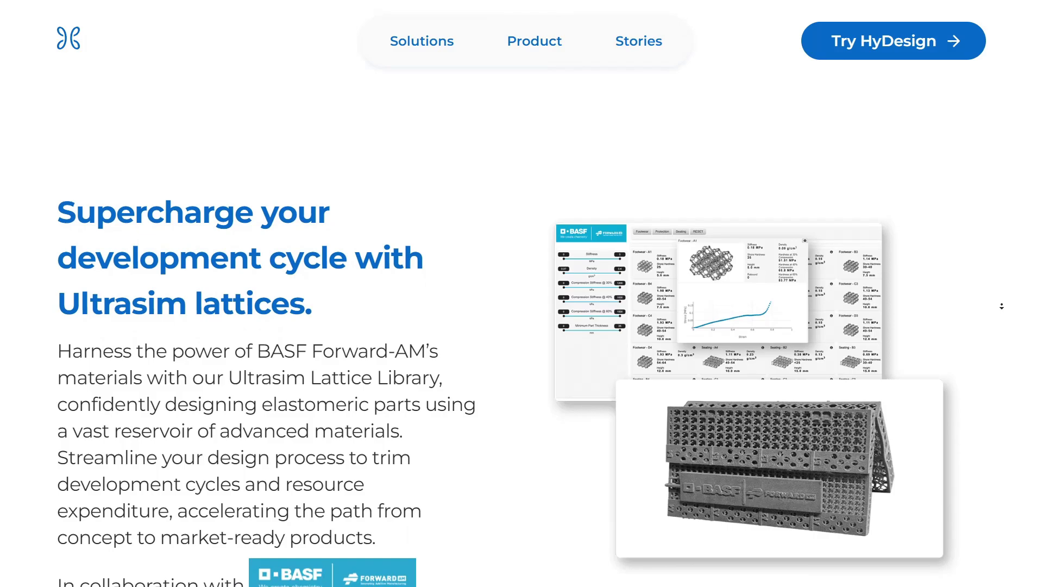
scroll(1001, 306, "down", 4)
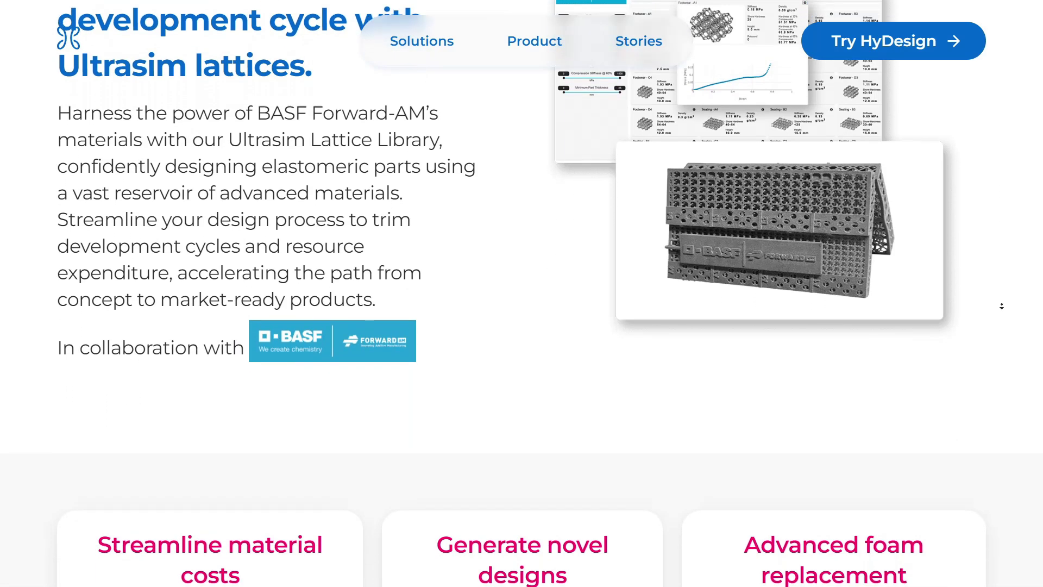
scroll(1001, 306, "down", 3)
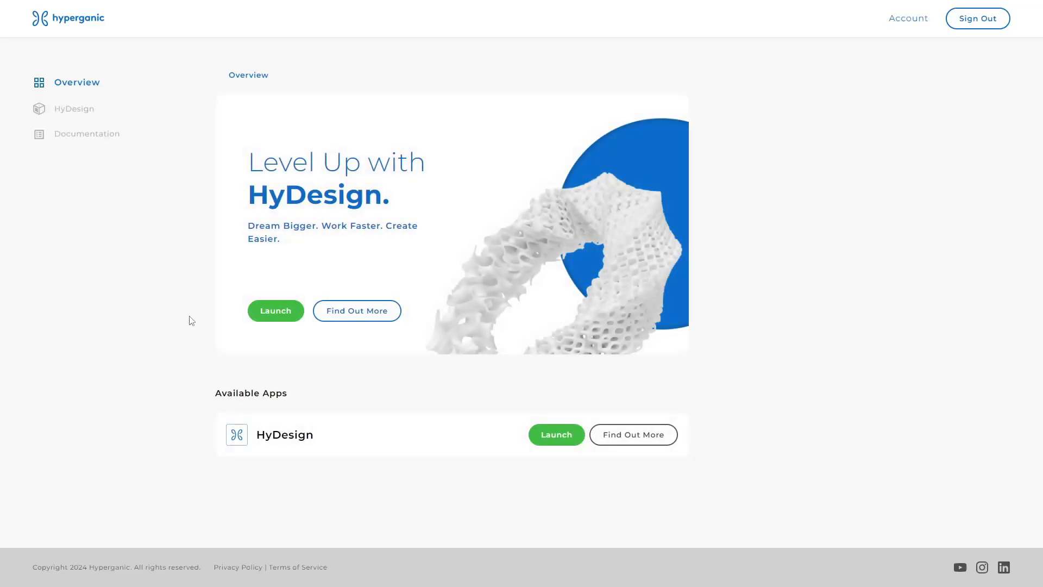
- Launch HyDesign, create a project named 'Shell for Lamp' with a description, and open it
left_click(274, 312)
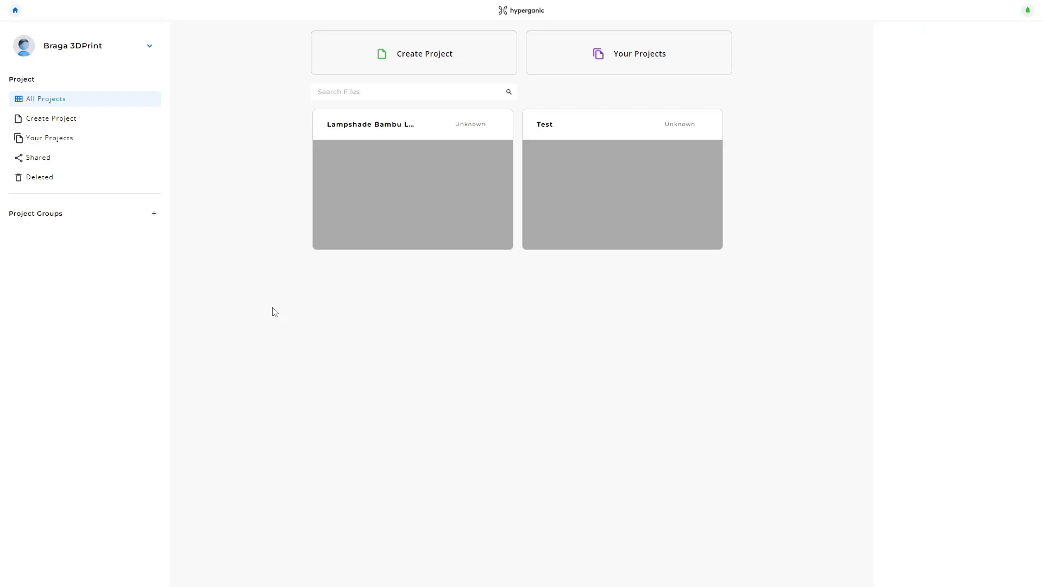
left_click(428, 59)
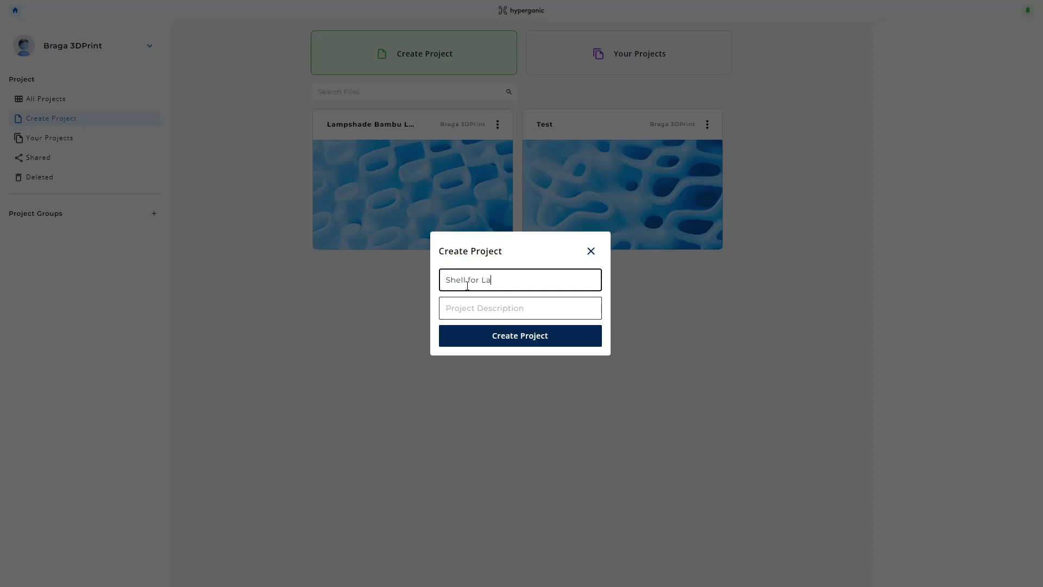
left_click(473, 301)
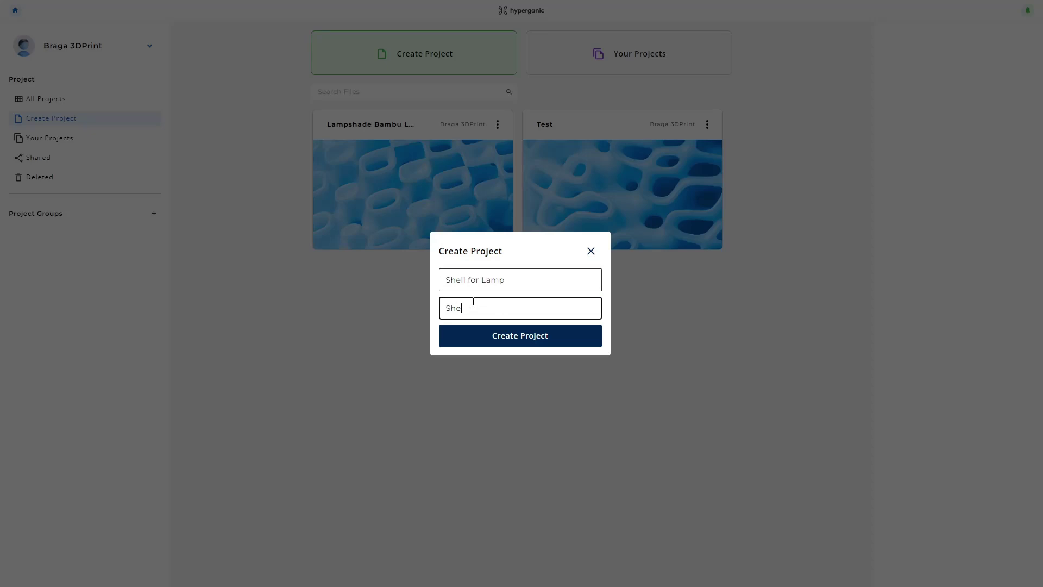
left_click(477, 335)
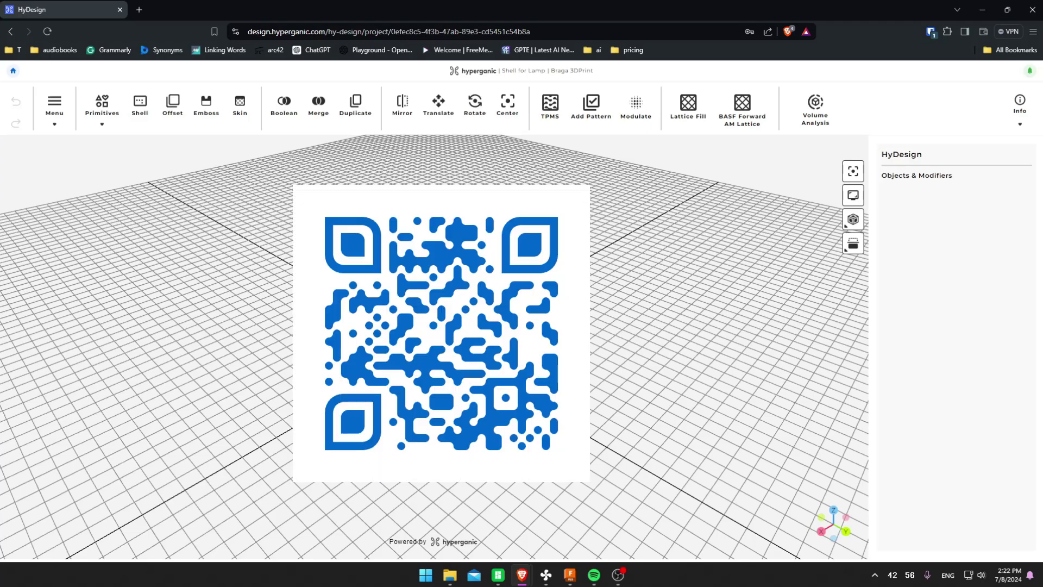
- Go full screen and import Shell.stl as the Import_1 lamp shell
key("F11")
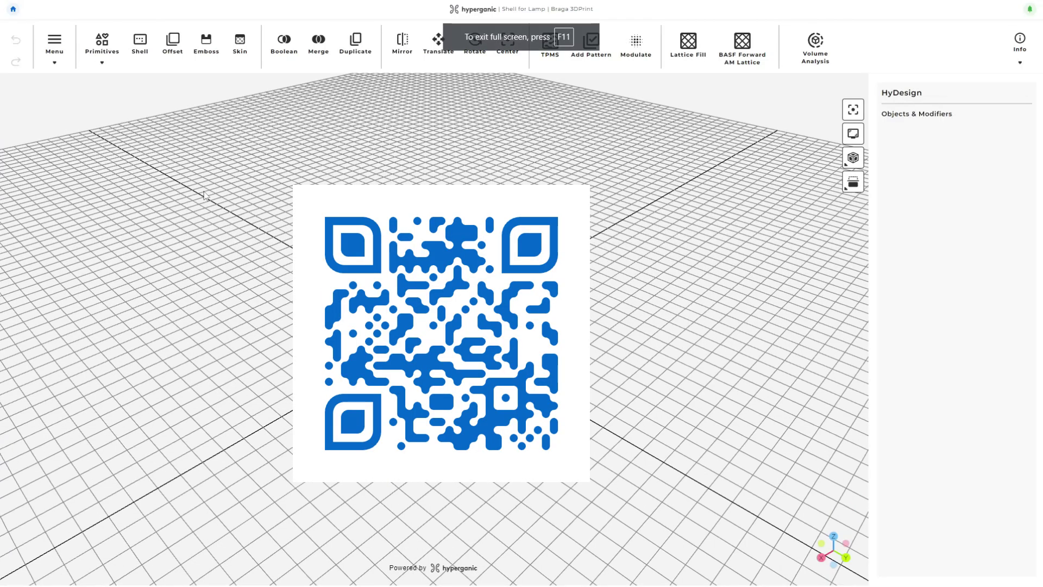
left_click(54, 59)
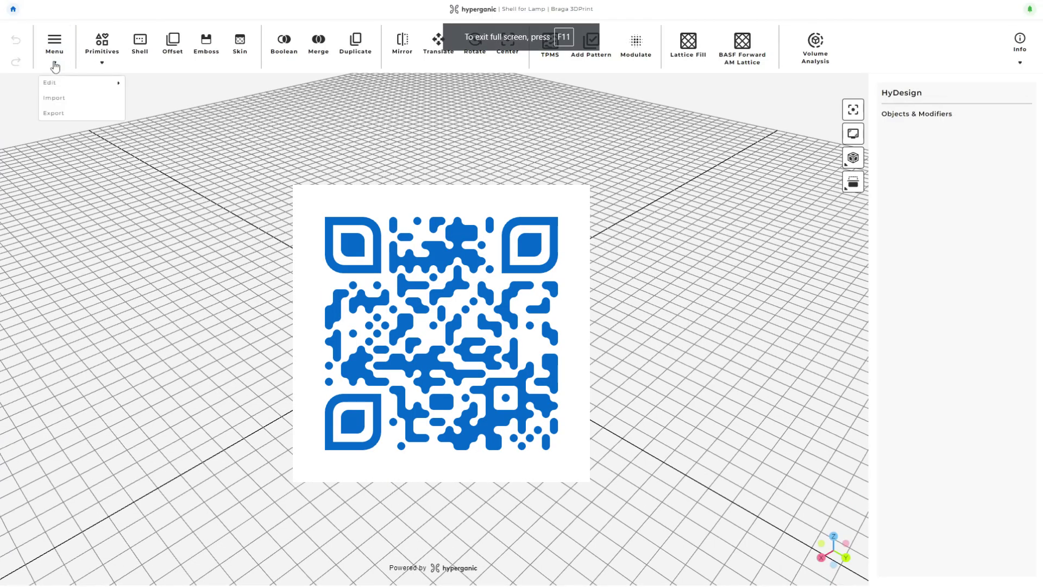
left_click(62, 97)
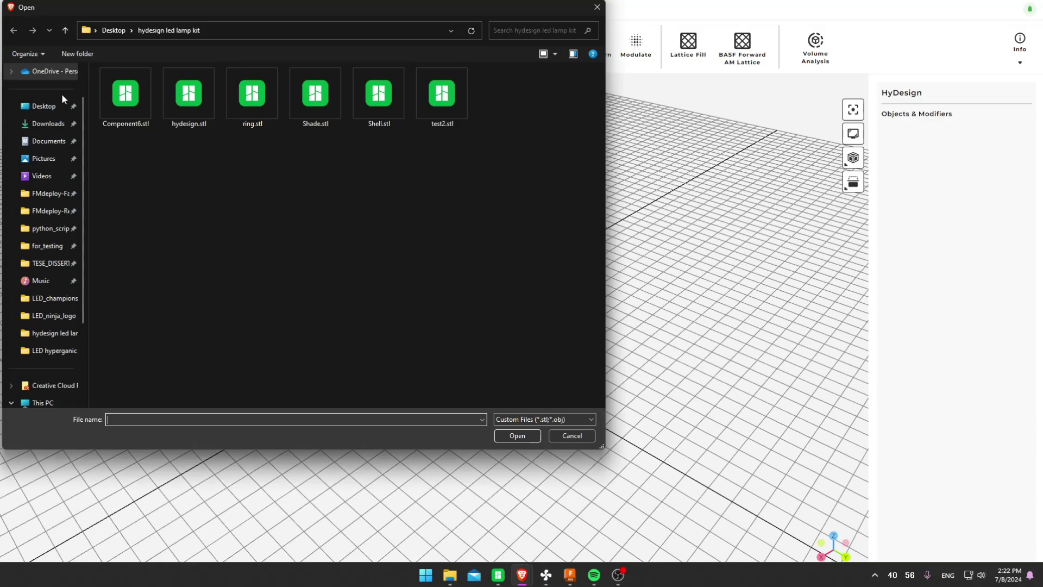
double_click(368, 111)
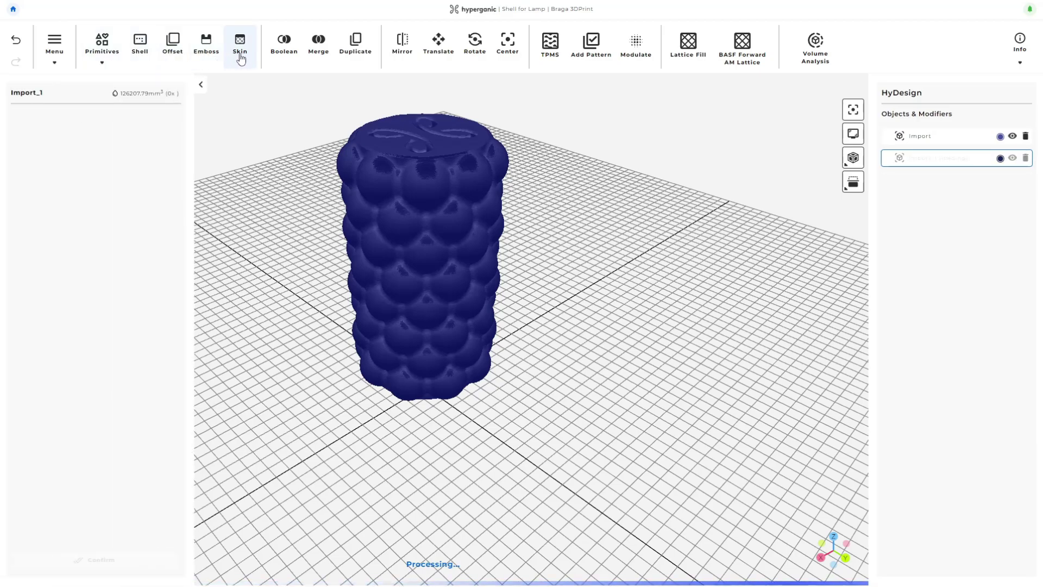
- Pattern the imported shell with a Cartesian gyroid TPMS: 1 mm walls, 5×5×5 mm cells
left_click(561, 55)
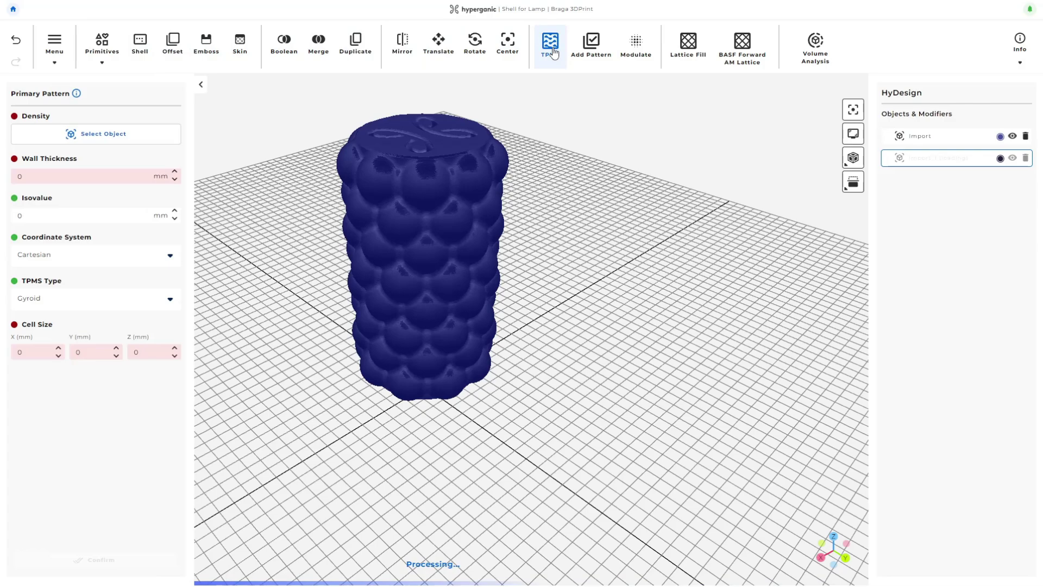
left_click(121, 143)
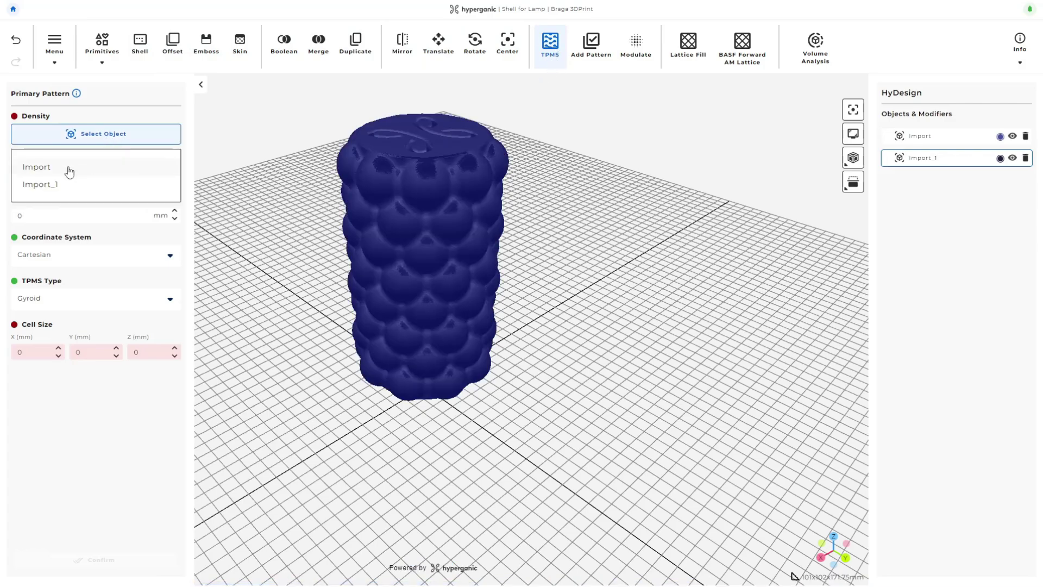
left_click(48, 169)
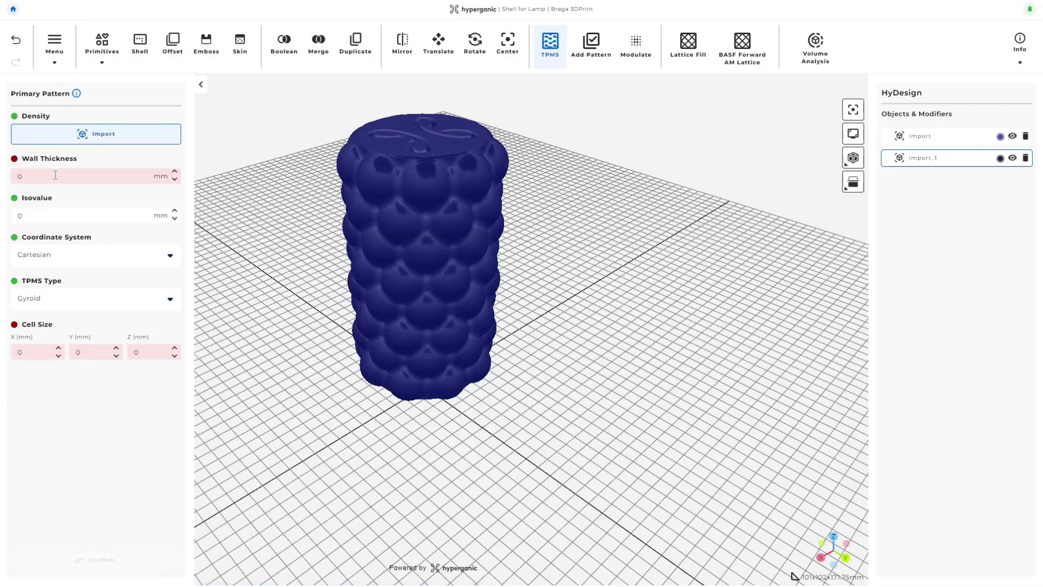
type("1")
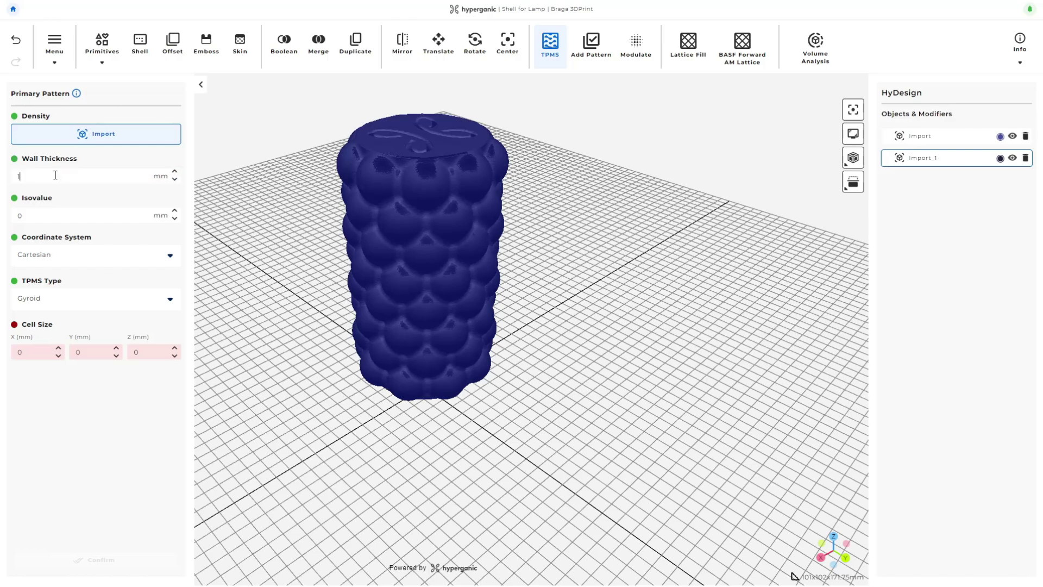
left_click(35, 350)
type("5")
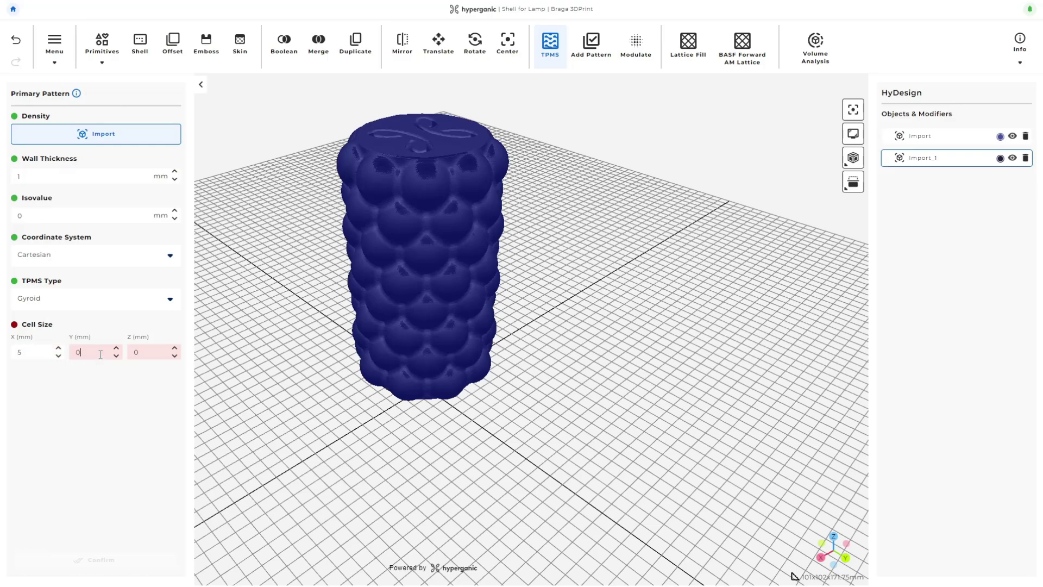
type("55")
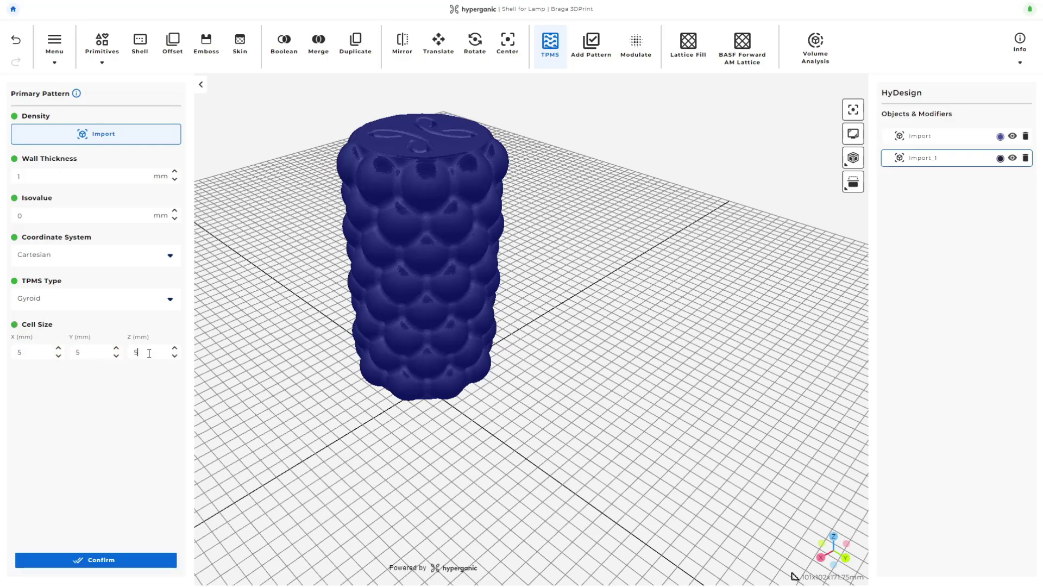
left_click(146, 561)
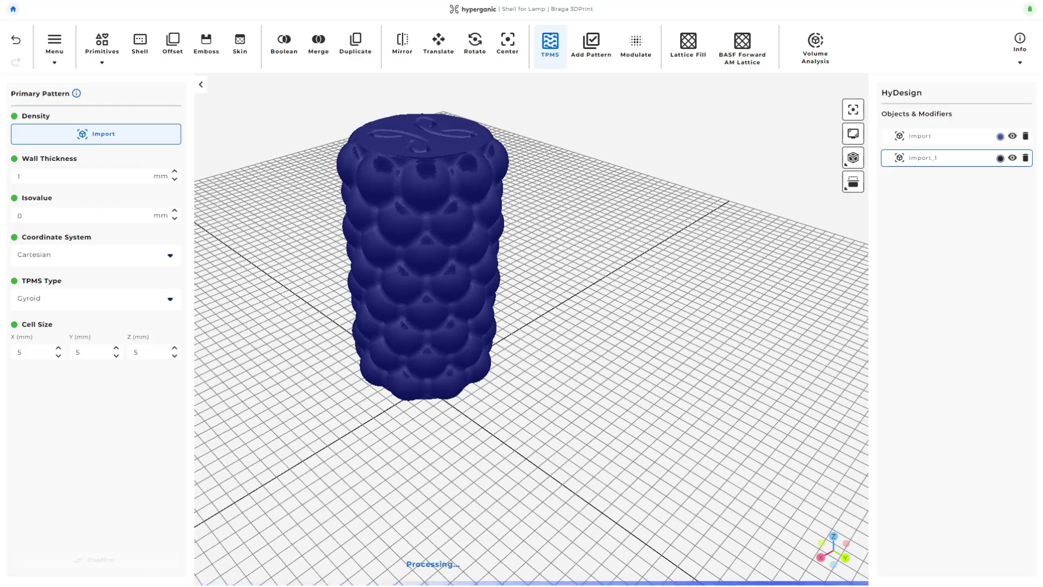
- Zoom and orbit to inspect the finished gyroid perforations from below and from above
scroll(445, 270, "up", 5)
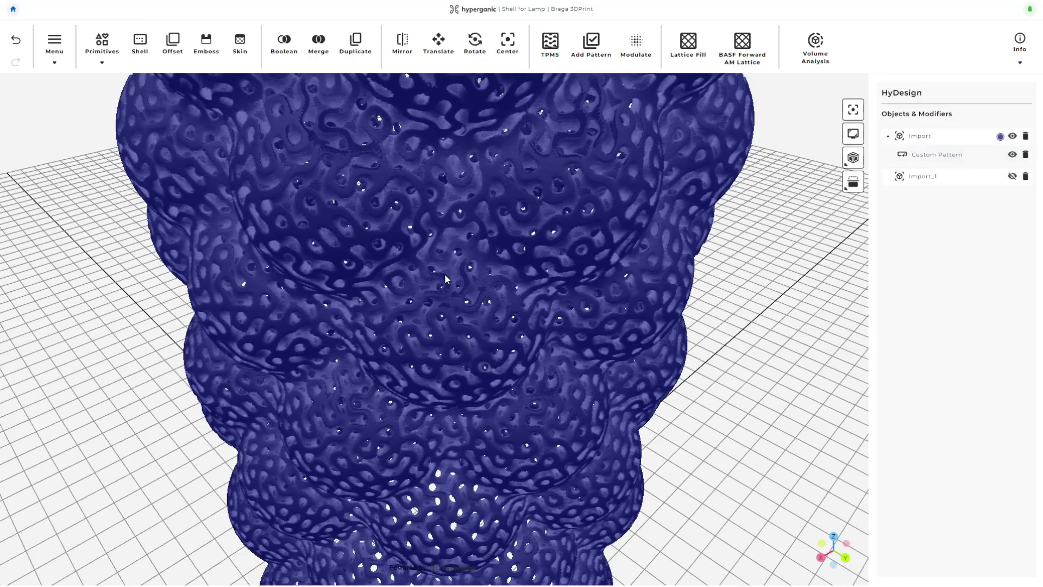
scroll(701, 321, "down", 3)
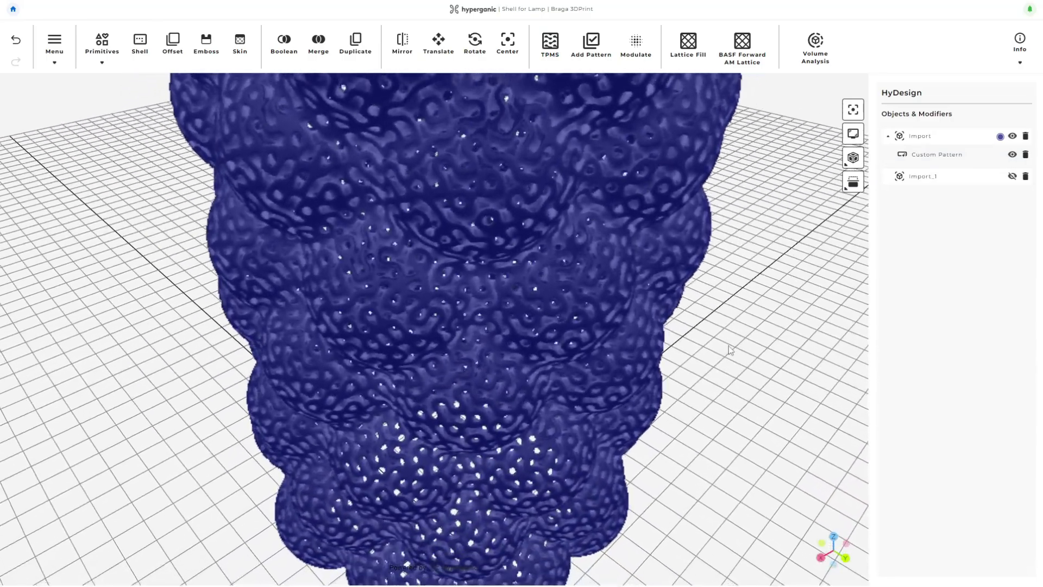
left_click_drag(730, 350, 712, 332)
scroll(711, 332, "down", 5)
scroll(525, 259, "up", 10)
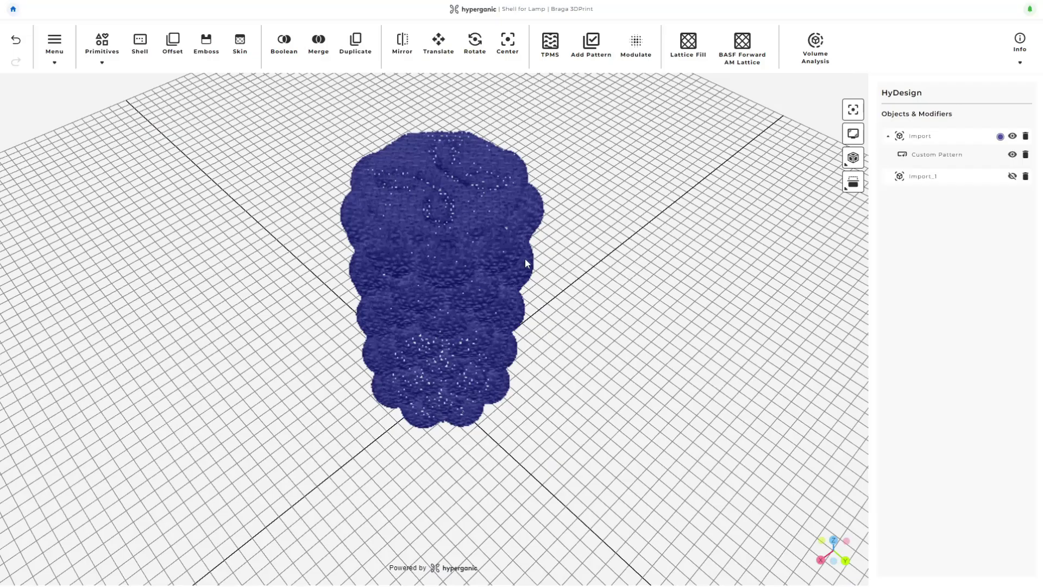
scroll(552, 224, "up", 8)
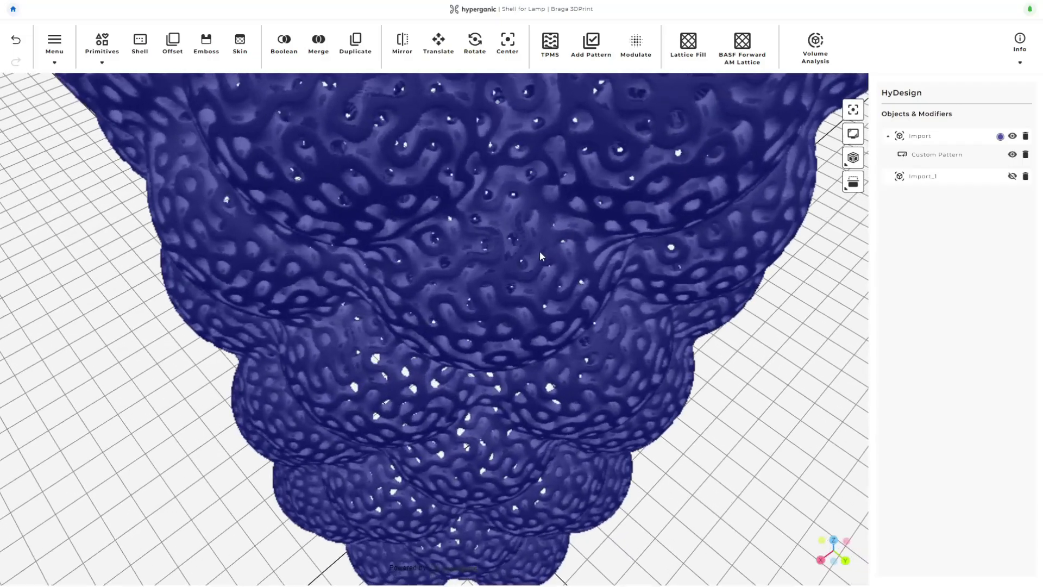
scroll(503, 309, "down", 10)
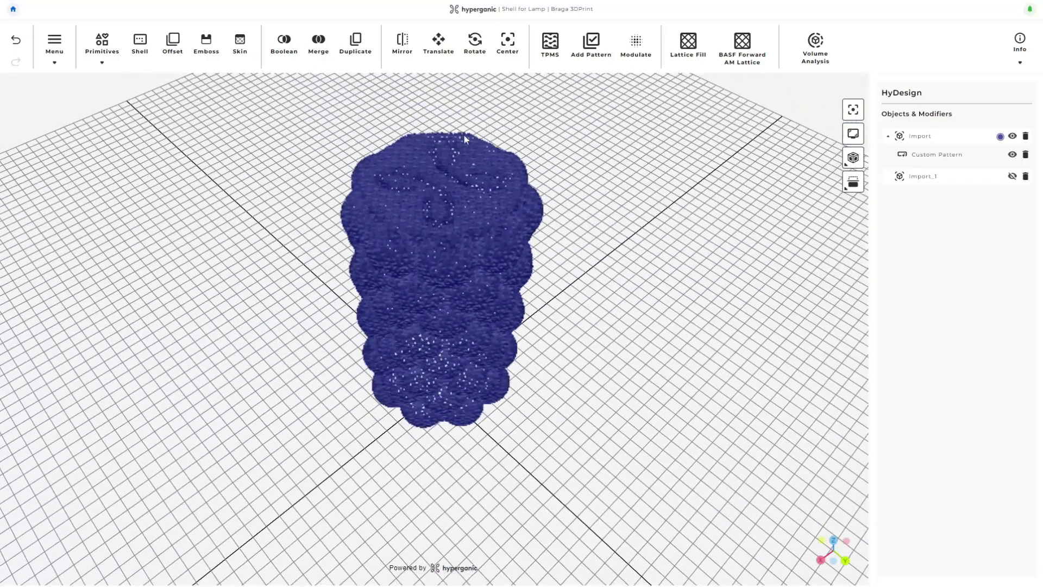
scroll(464, 134, "up", 3)
mouse_move(446, 140)
left_mouse_down()
mouse_move(455, 137)
mouse_move(452, 192)
mouse_move(467, 155)
mouse_move(613, 178)
left_mouse_up()
scroll(612, 177, "down", 3)
left_click(104, 54)
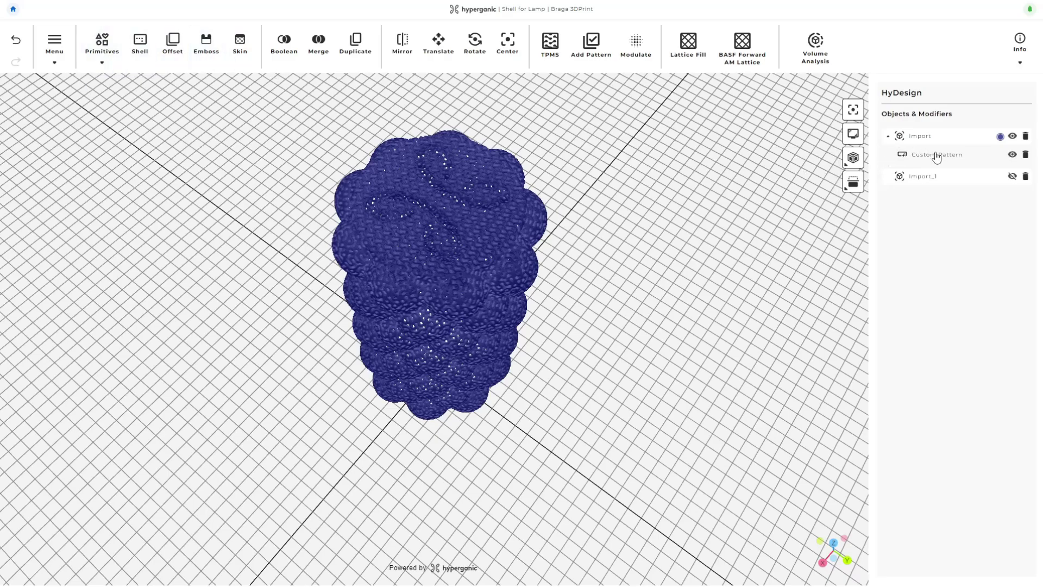
- Change the Custom Pattern's cell size to 8 mm on X, Y and Z
left_click(922, 141)
left_click(38, 310)
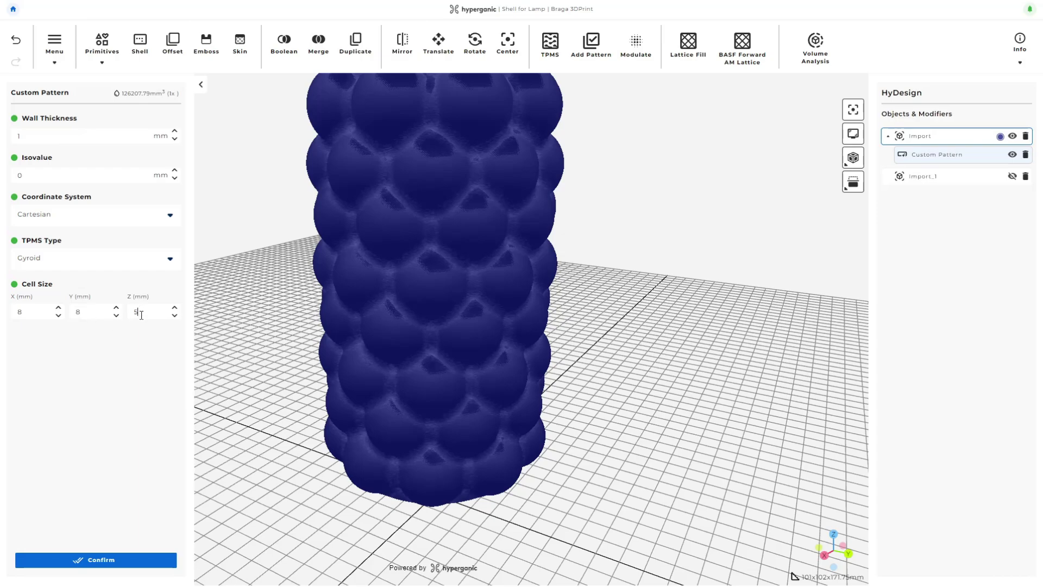
left_click(126, 556)
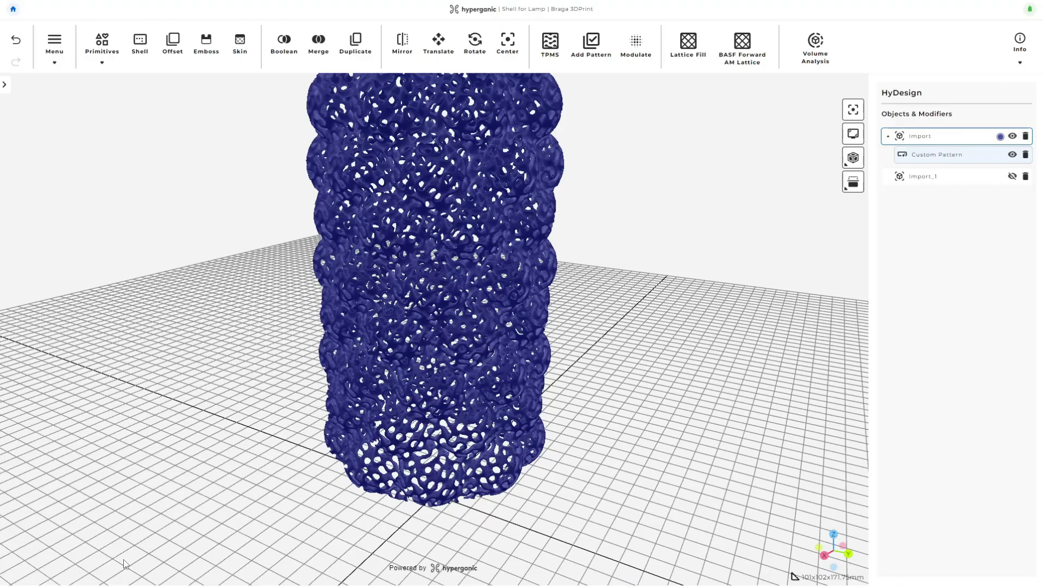
- Review the 8 mm result, set the gyroid cells to 6×6×6 mm, and hide Import_1
left_click_drag(736, 347, 594, 332)
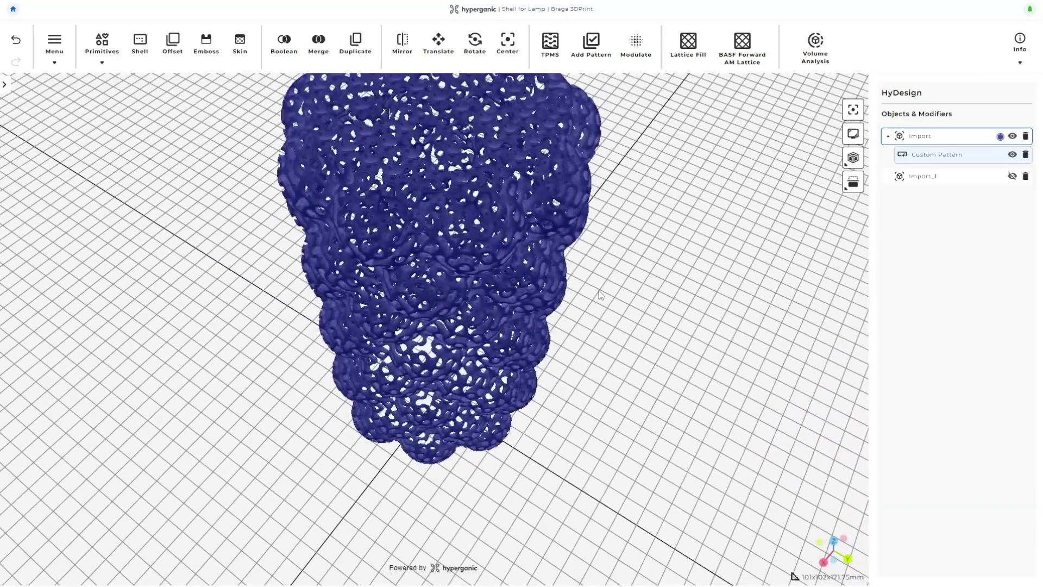
scroll(593, 332, "up", 5)
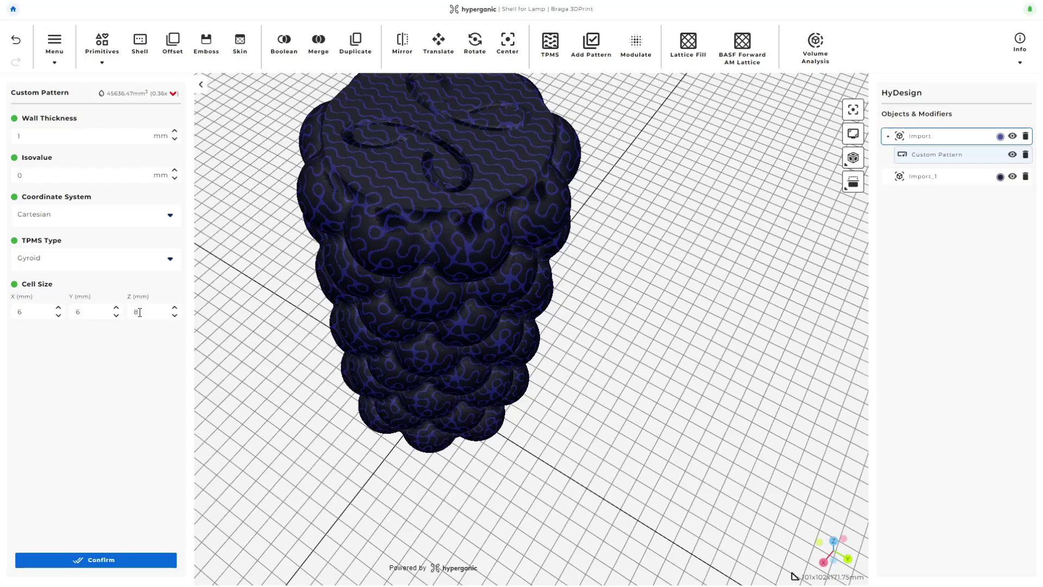
left_click(119, 560)
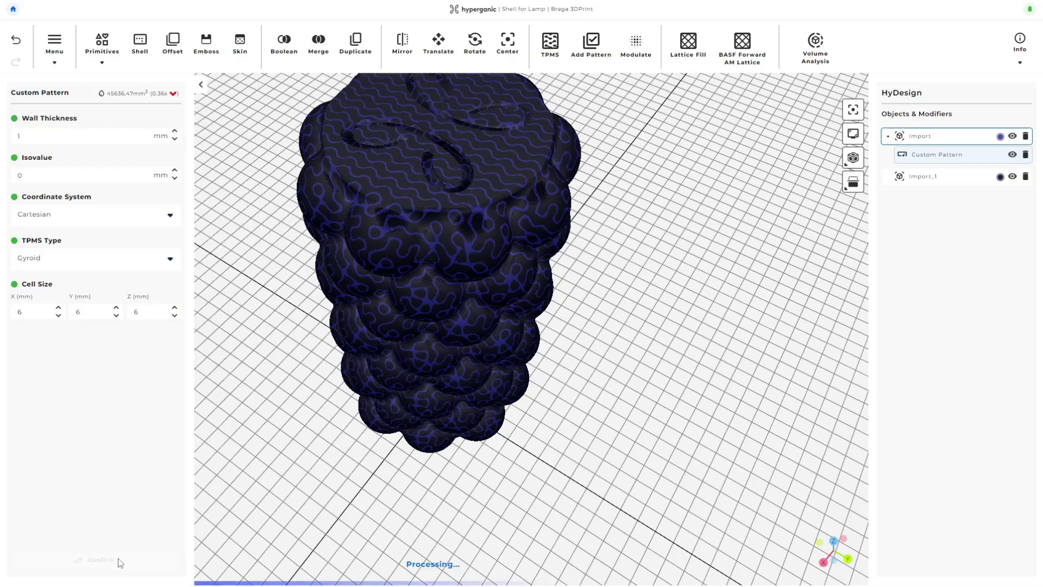
left_click(1013, 177)
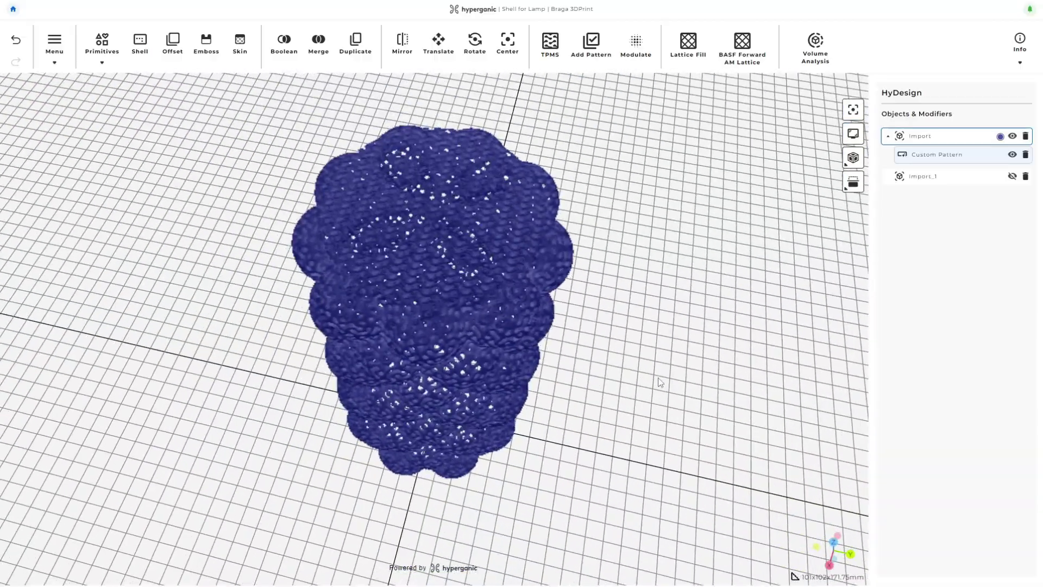
left_click_drag(660, 382, 724, 365)
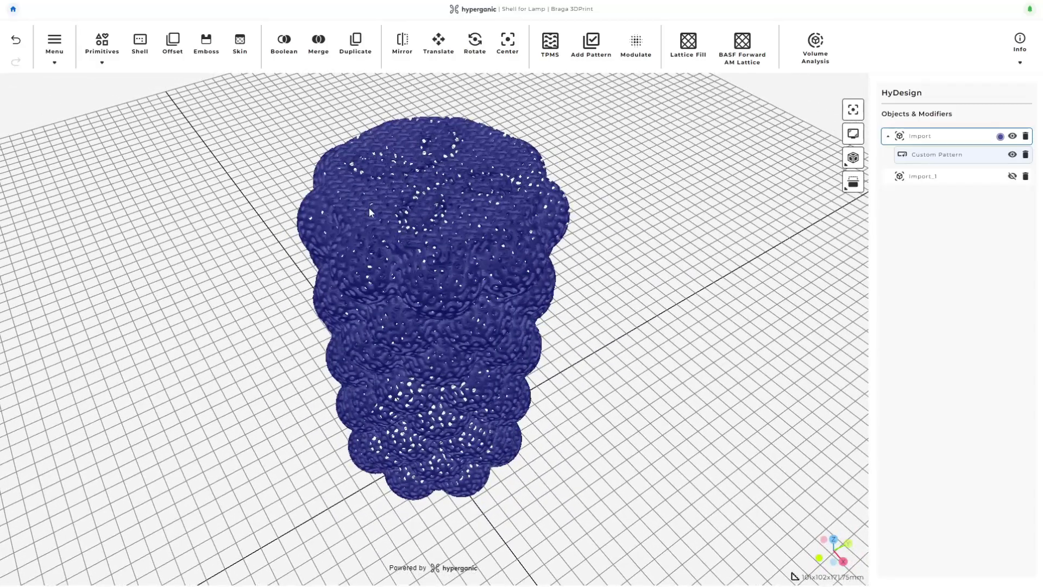
left_click_drag(108, 228, 619, 310)
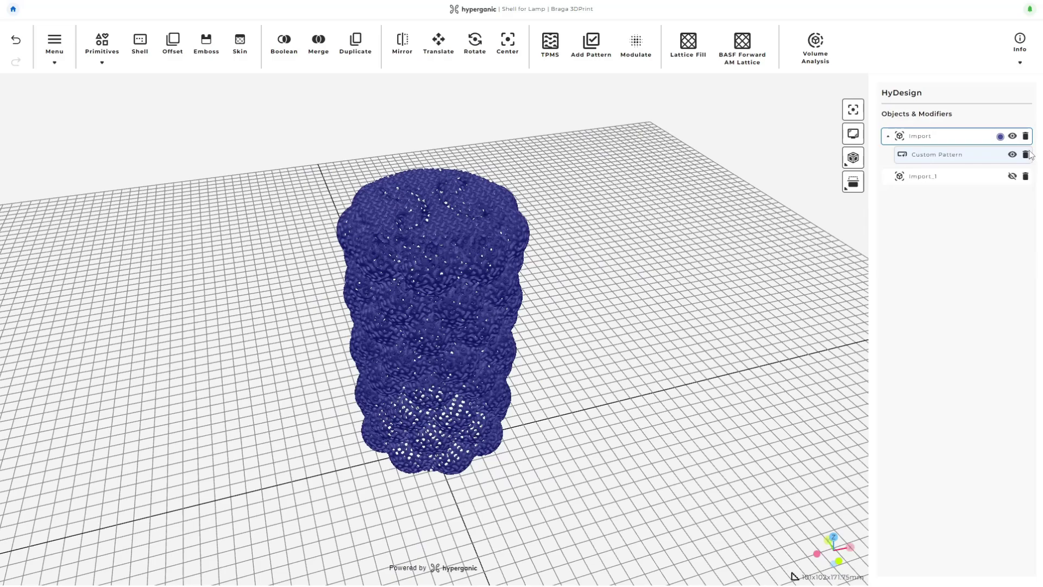
- Switch the gyroid pattern to cylindrical coordinates and preview it from a lower angle
left_click(969, 156)
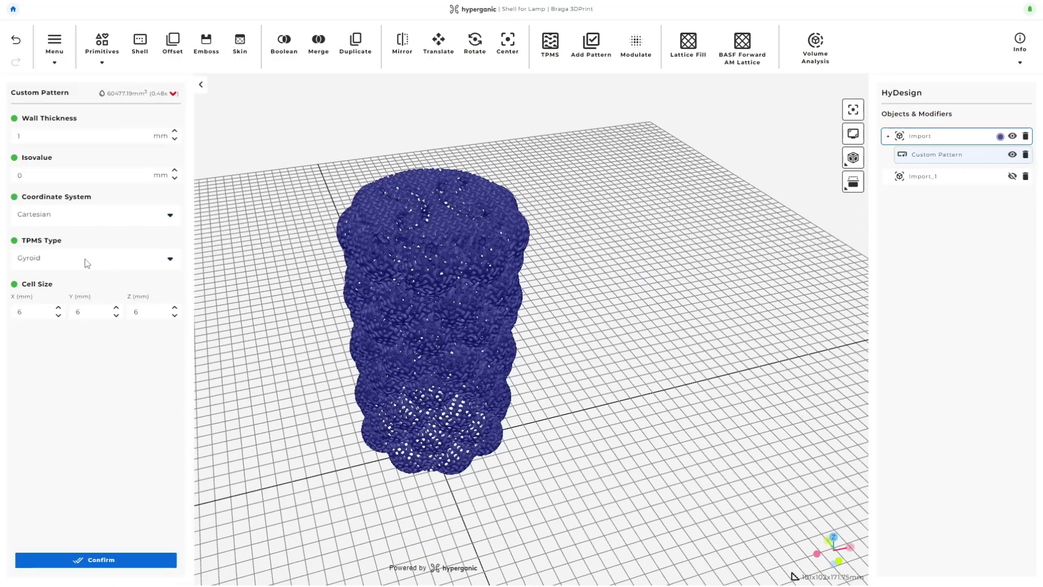
left_click(85, 258)
left_click(82, 214)
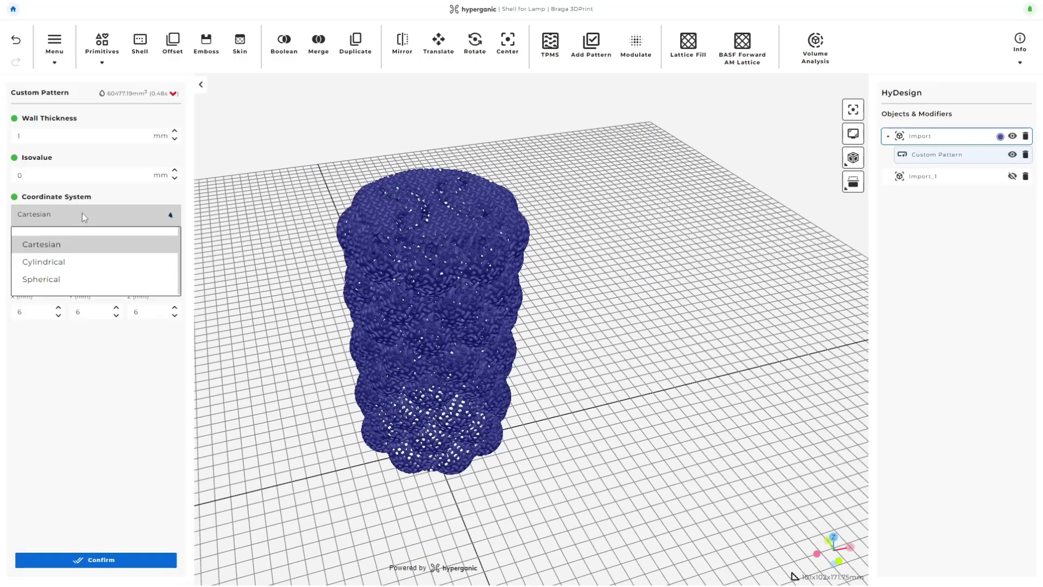
left_click(63, 263)
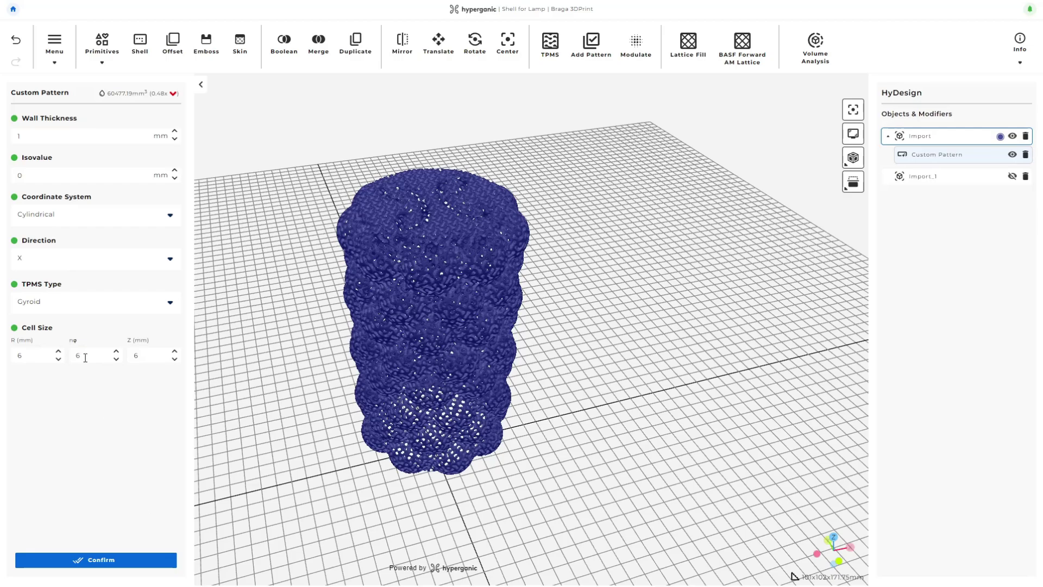
left_click(116, 560)
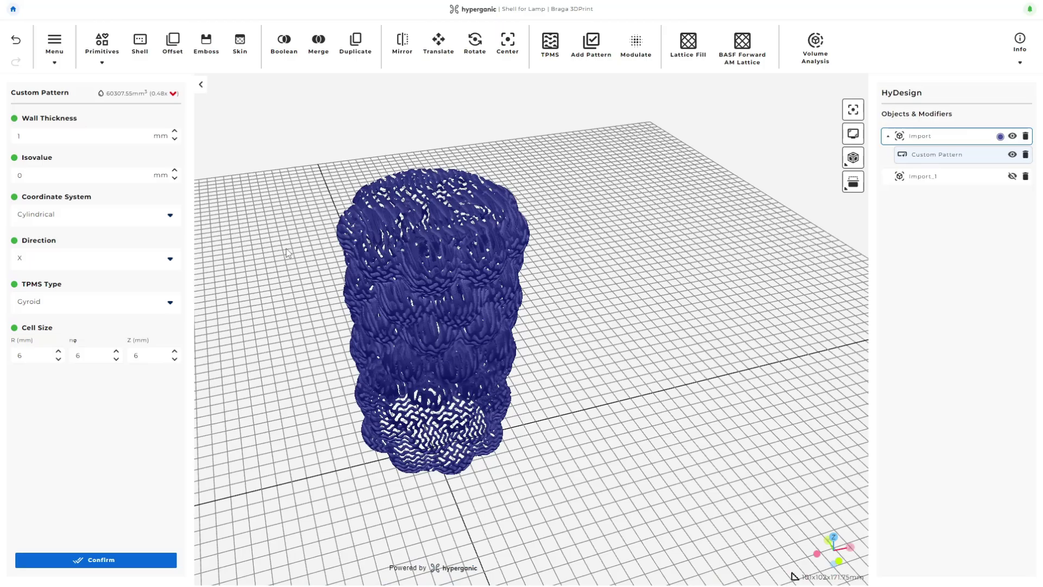
left_click_drag(612, 376, 699, 352)
- Change the cylindrical pattern's axis direction to Z and apply it
left_click(58, 257)
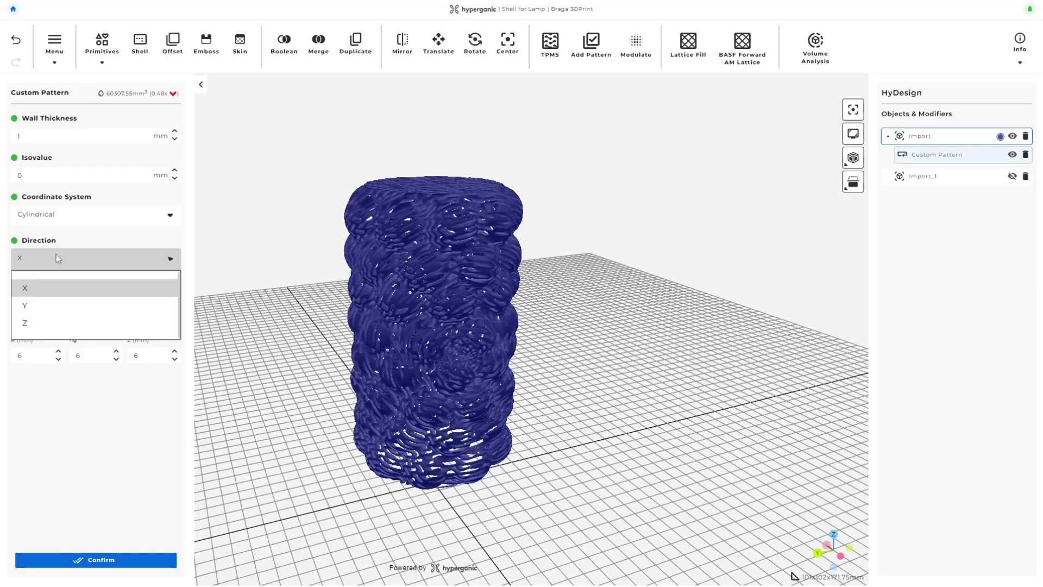
left_click(41, 325)
left_click(129, 559)
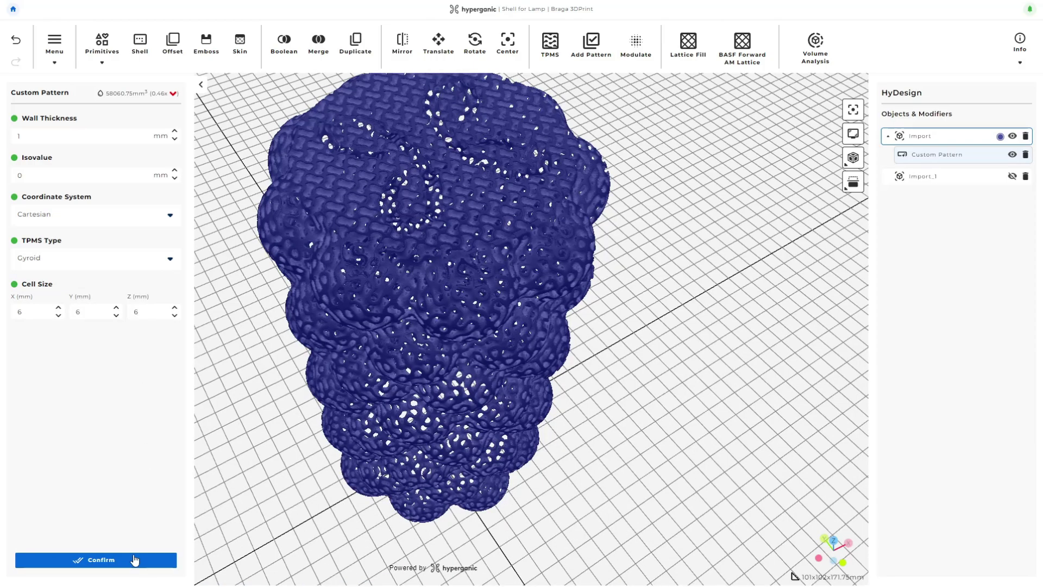
- Apply the Cartesian 6 mm gyroid pattern and inspect the shell from below and above
left_click(134, 560)
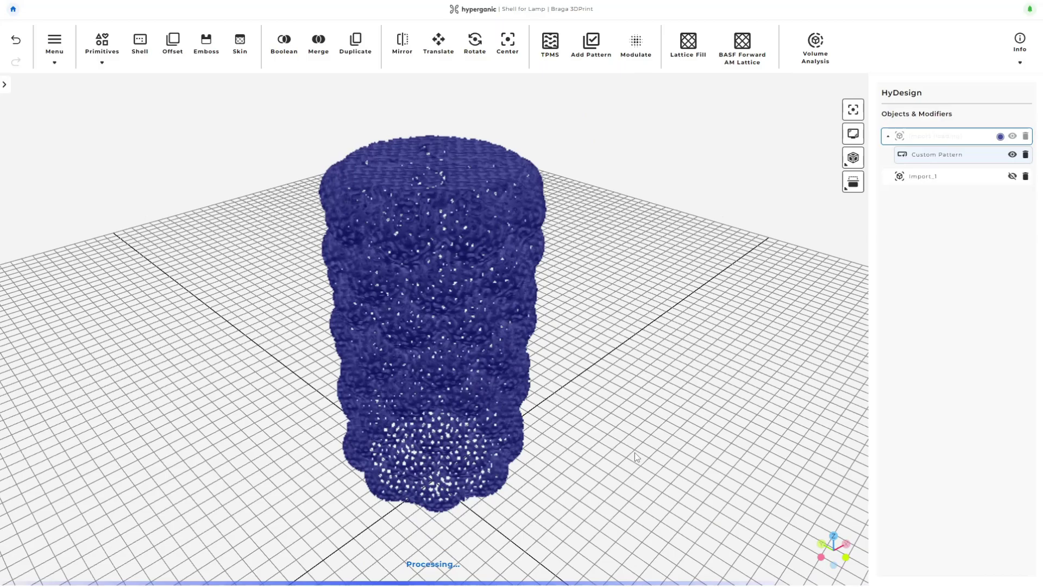
mouse_move(637, 457)
left_mouse_down()
mouse_move(632, 379)
mouse_move(634, 438)
left_mouse_up()
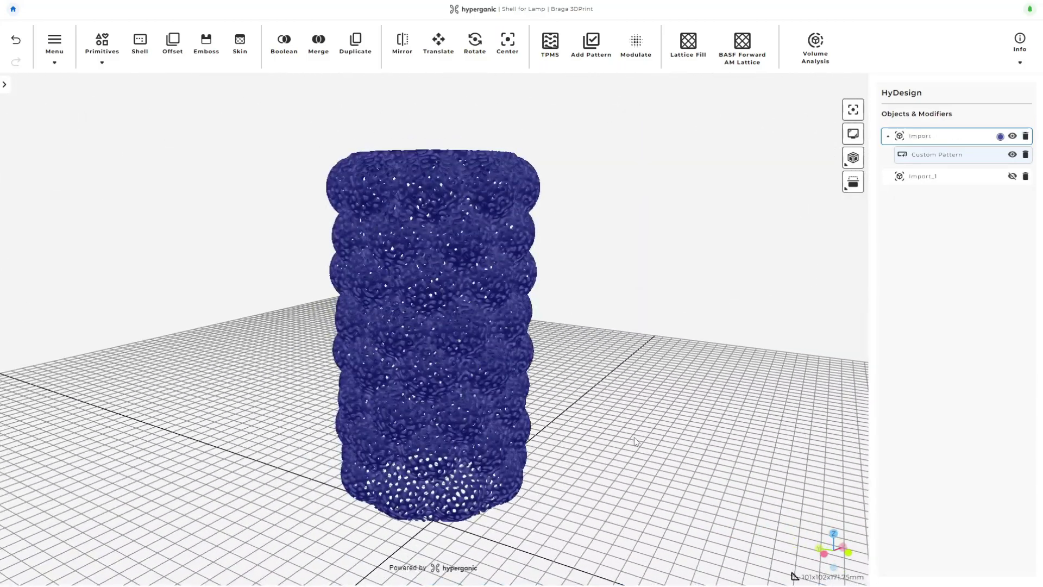
scroll(614, 407, "up", 5)
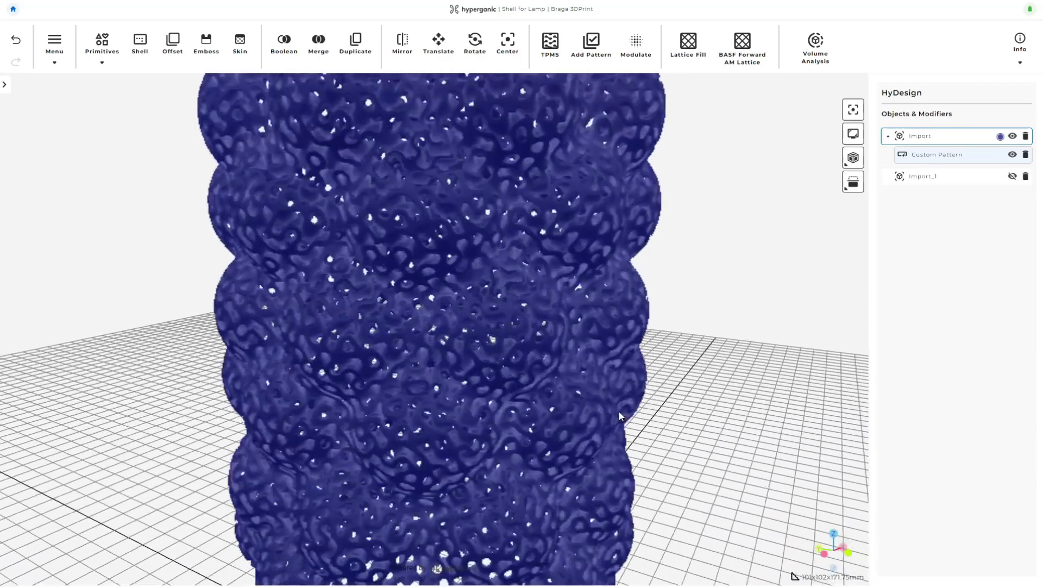
scroll(621, 417, "down", 7)
left_click_drag(621, 416, 636, 396)
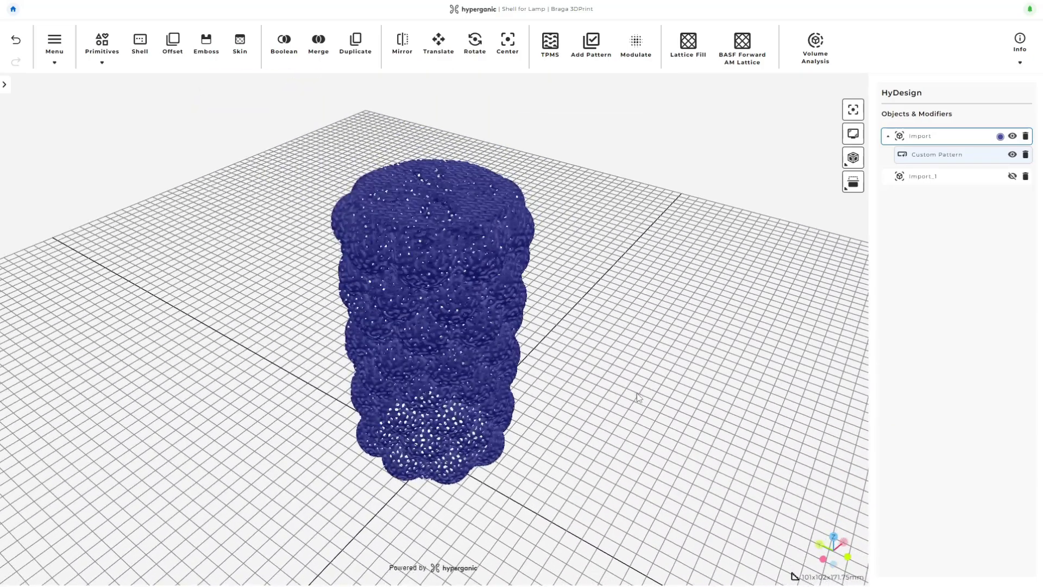
- Unhide the unpatterned Import_1 shell and hide the gyroid-patterned Import object
left_click(970, 184)
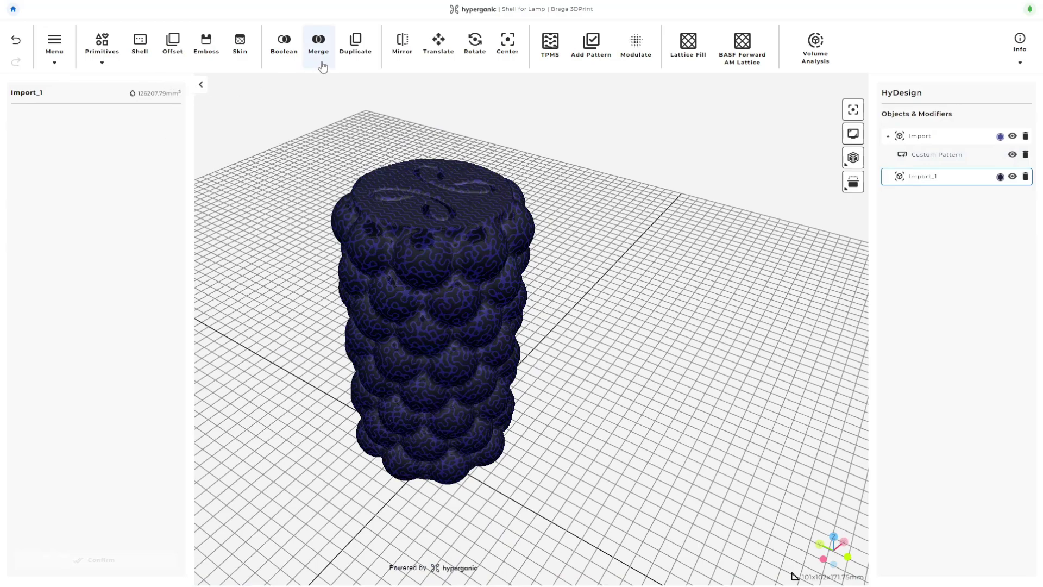
left_click(1012, 137)
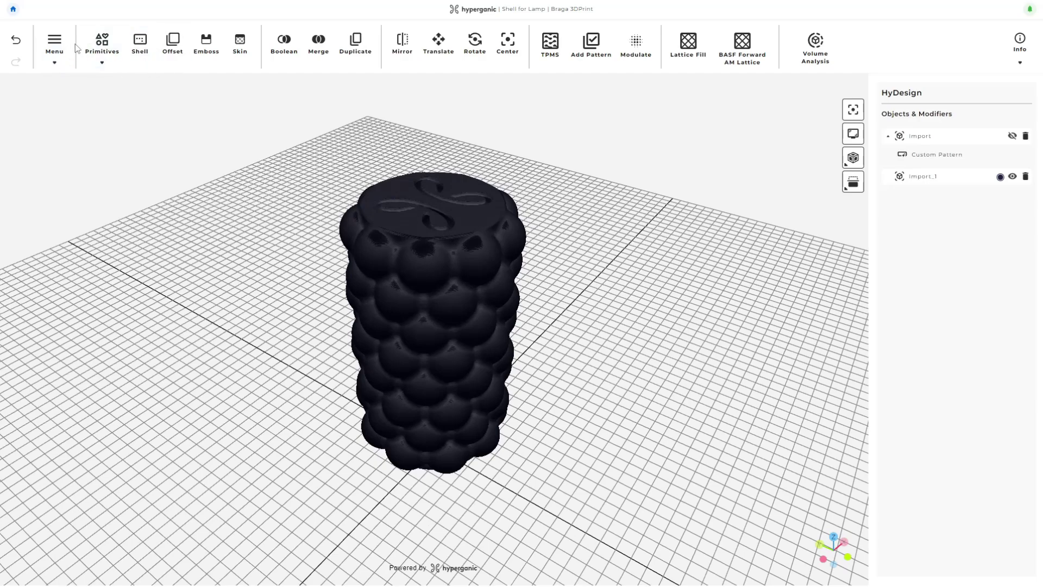
left_click(58, 60)
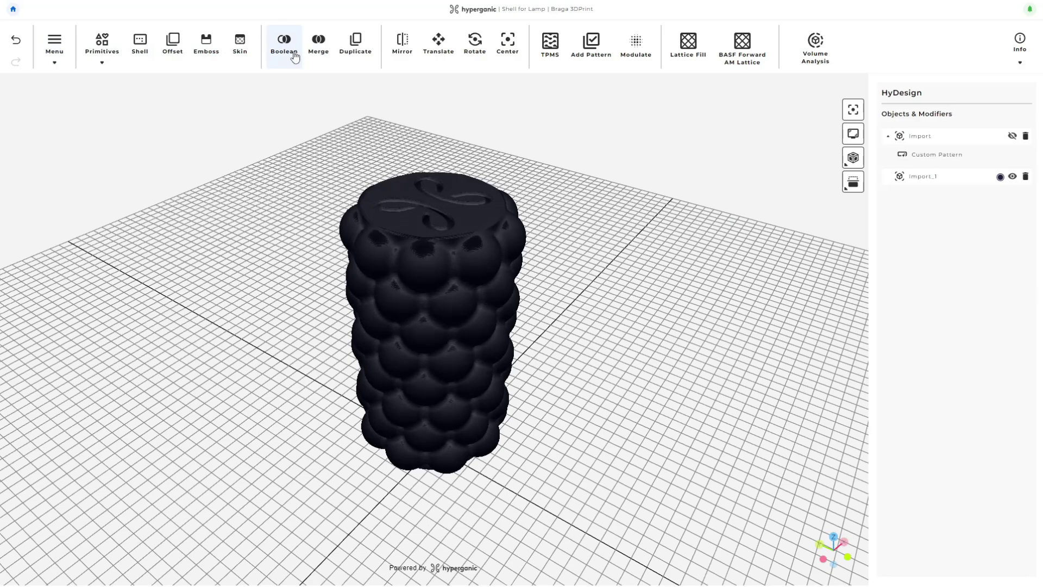
left_click(102, 52)
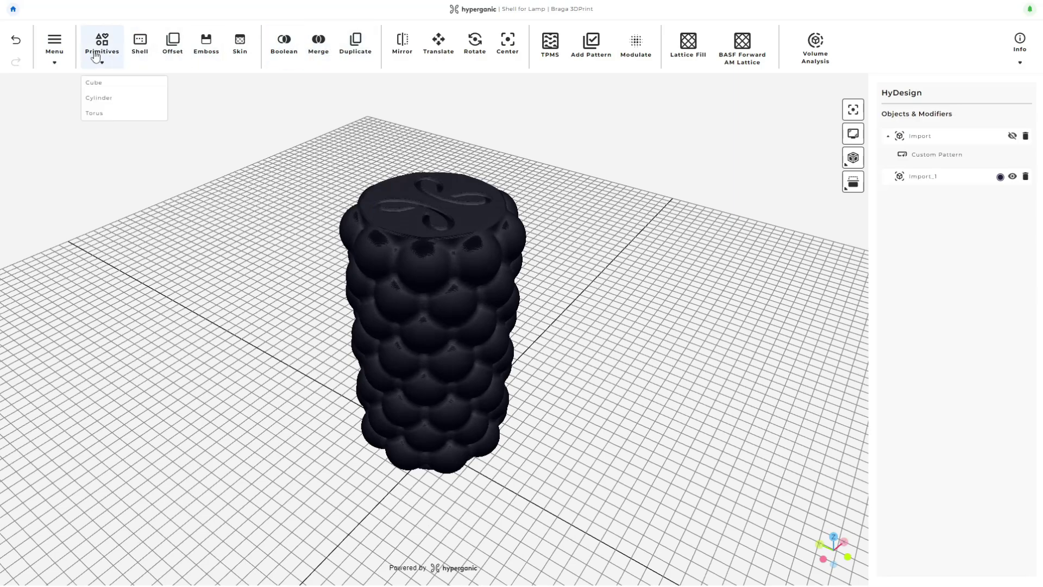
- Add a cylinder with radius 50 and height 200, raised 23 mm along Z
left_click(107, 86)
left_click(105, 99)
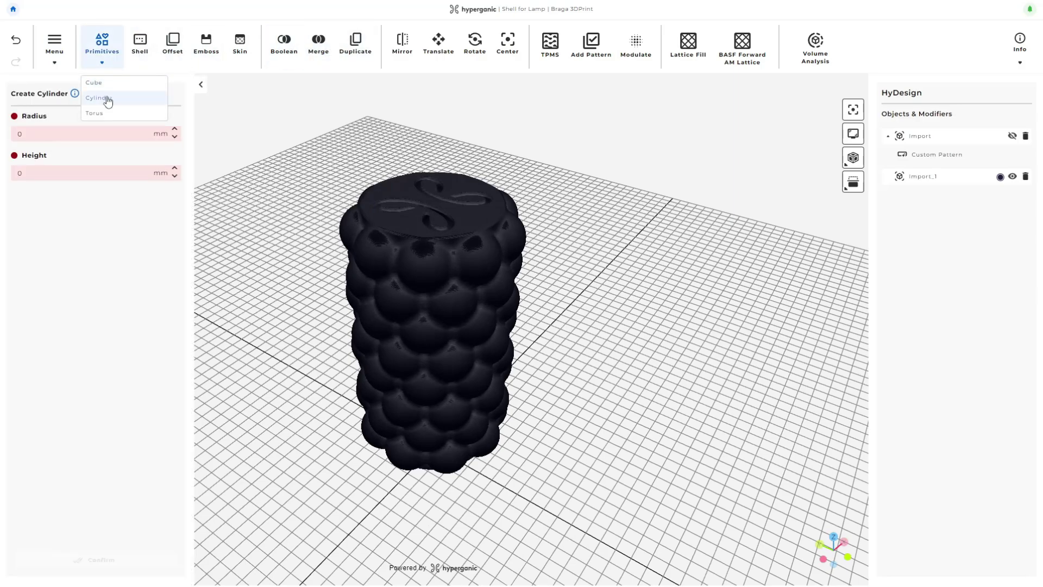
left_click_drag(44, 132, 12, 135)
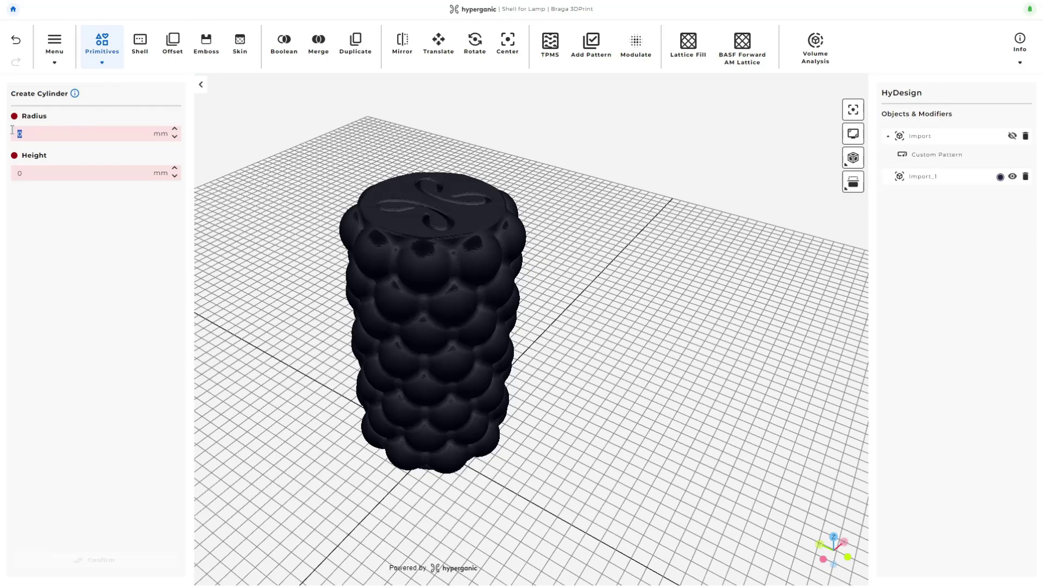
type("50")
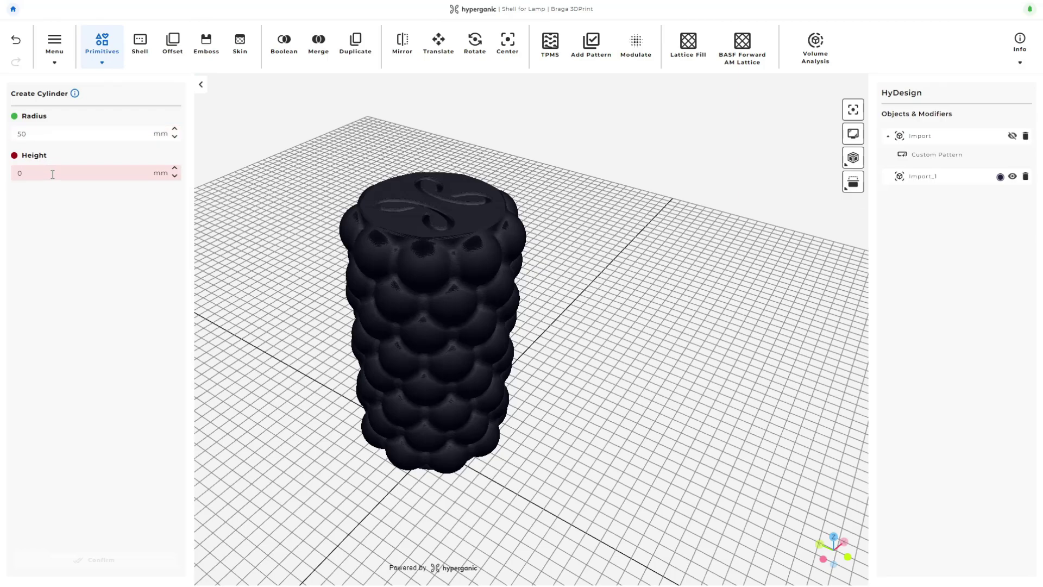
type("200")
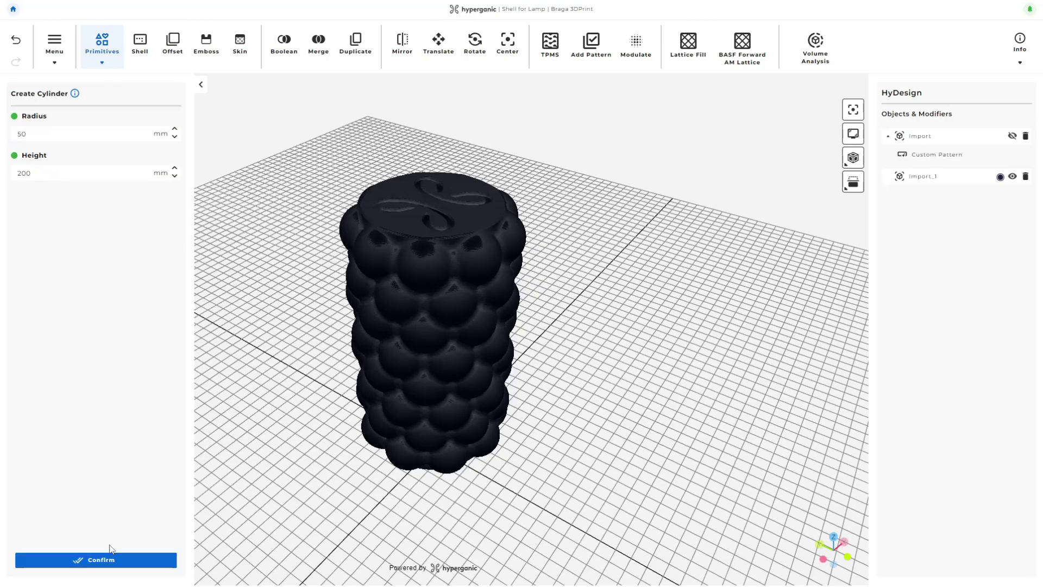
left_click(112, 561)
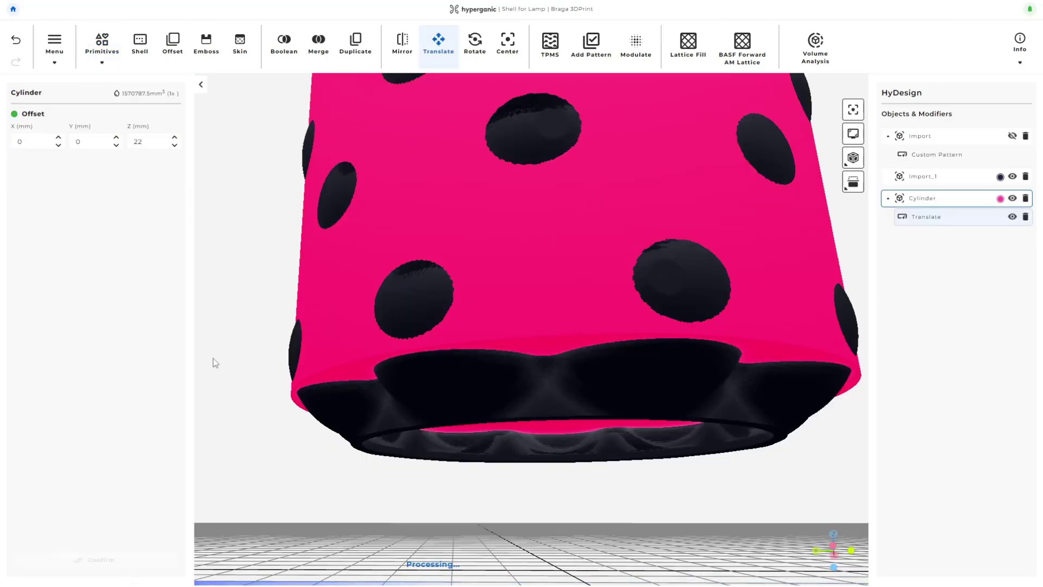
scroll(145, 142, "up", 2)
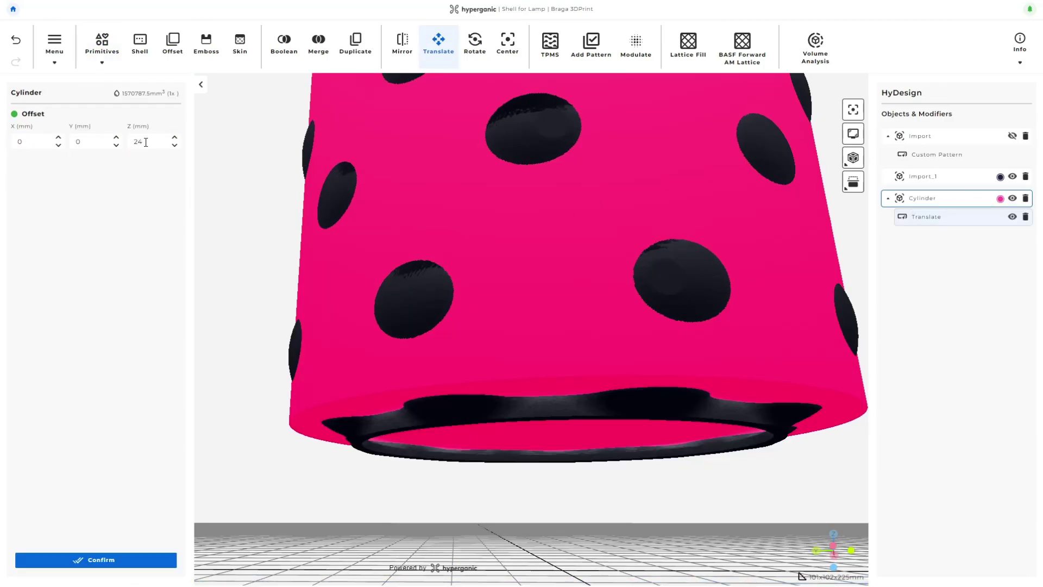
scroll(145, 142, "down", 1)
left_click(144, 559)
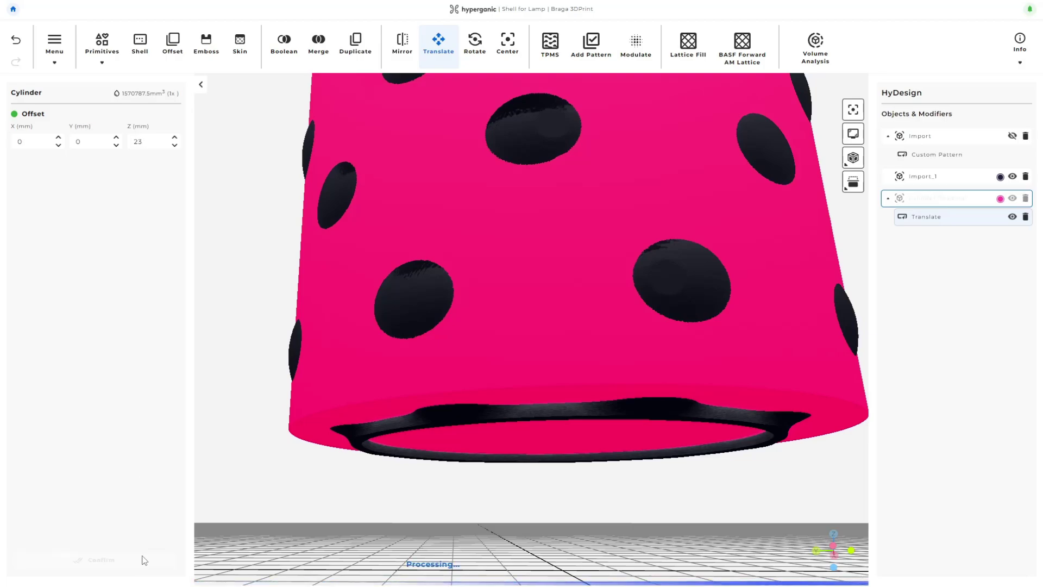
- Resize the cylinder to 52 mm radius and 168 mm height
left_click(922, 198)
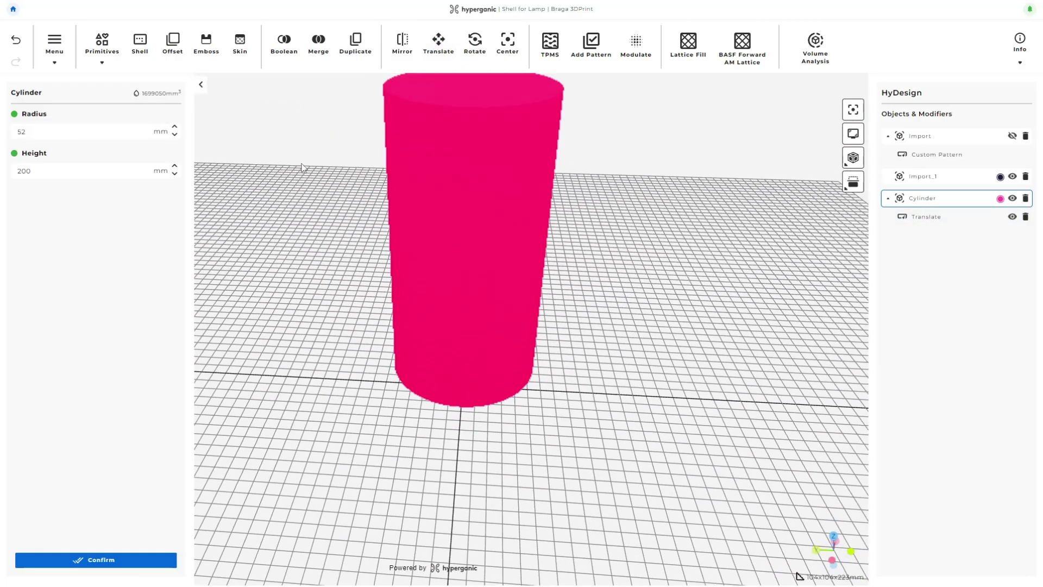
left_click_drag(33, 171, 13, 180)
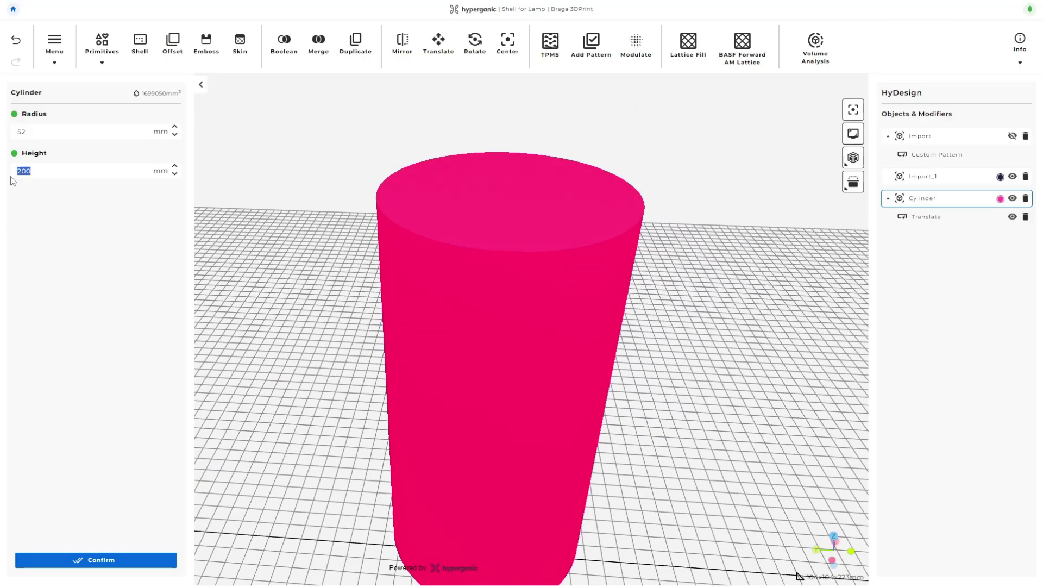
type("170")
scroll(503, 142, "up", 5)
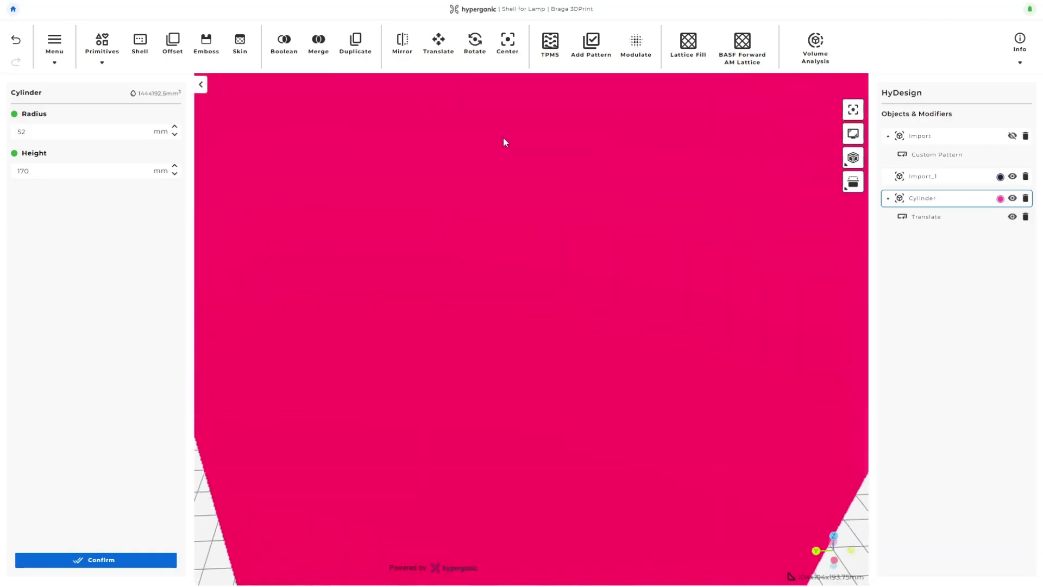
scroll(503, 142, "down", 5)
left_click_drag(515, 123, 79, 153)
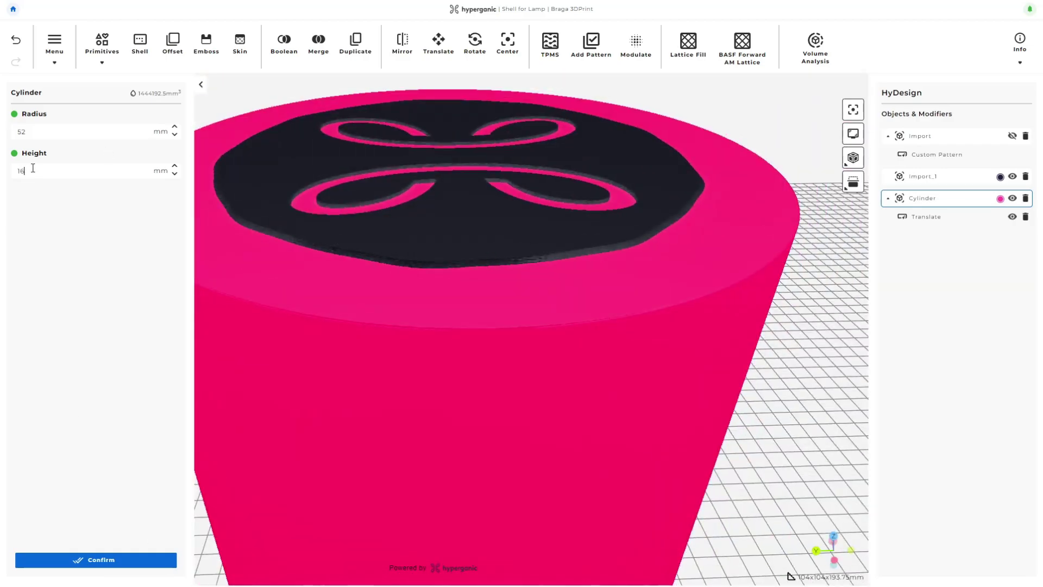
type("6")
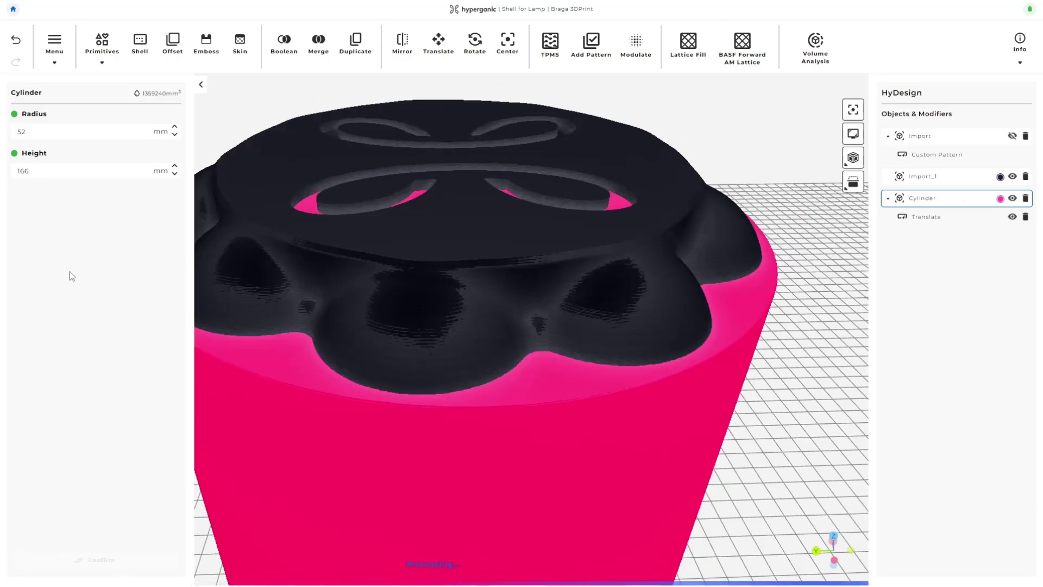
key("BackSpace")
type("8")
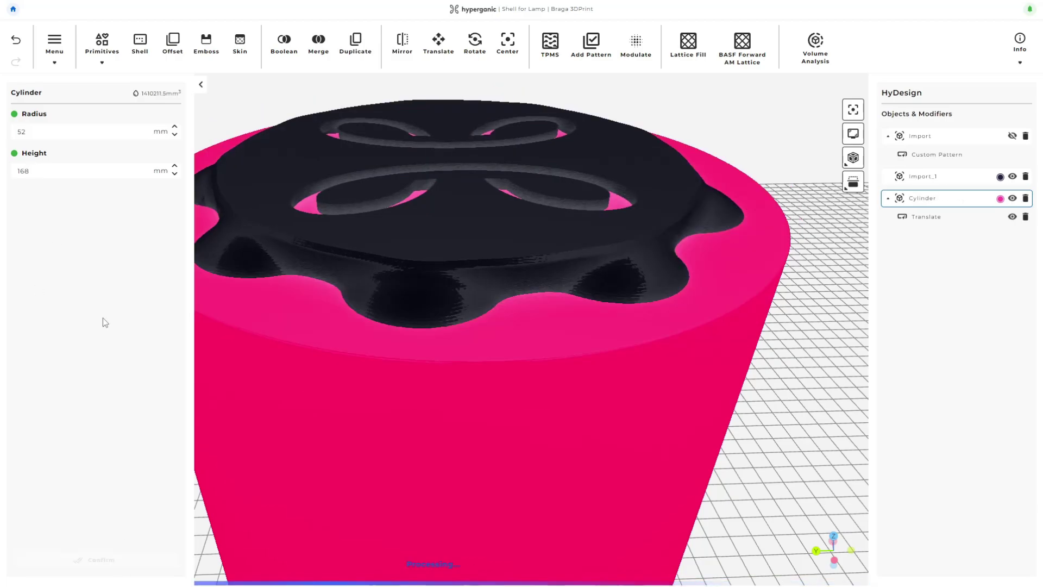
- Finish adjusting the cylinder's height by replacing its last digit with 9
key("BackSpace")
type("9")
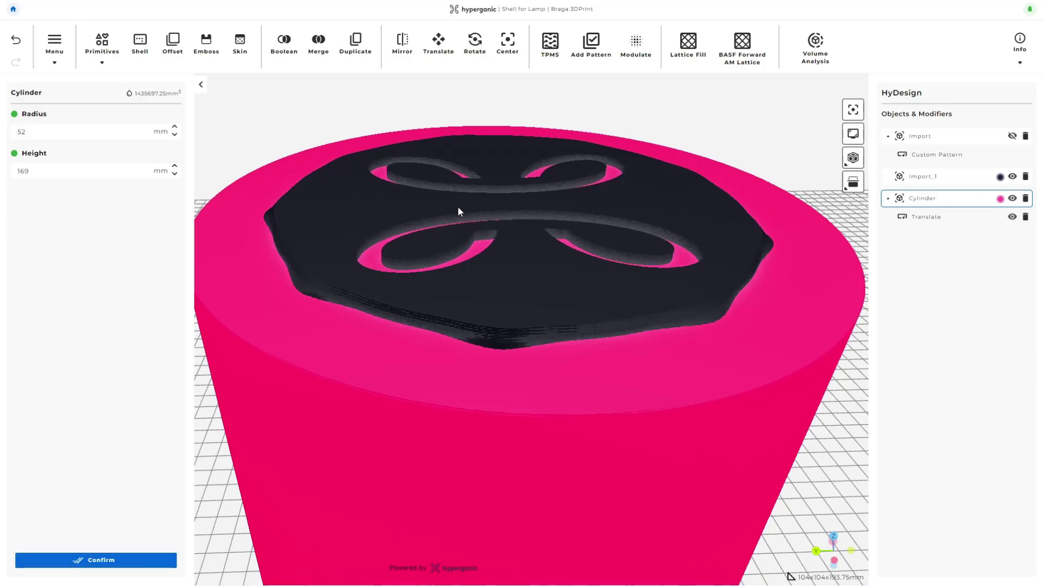
scroll(401, 211, "down", 5)
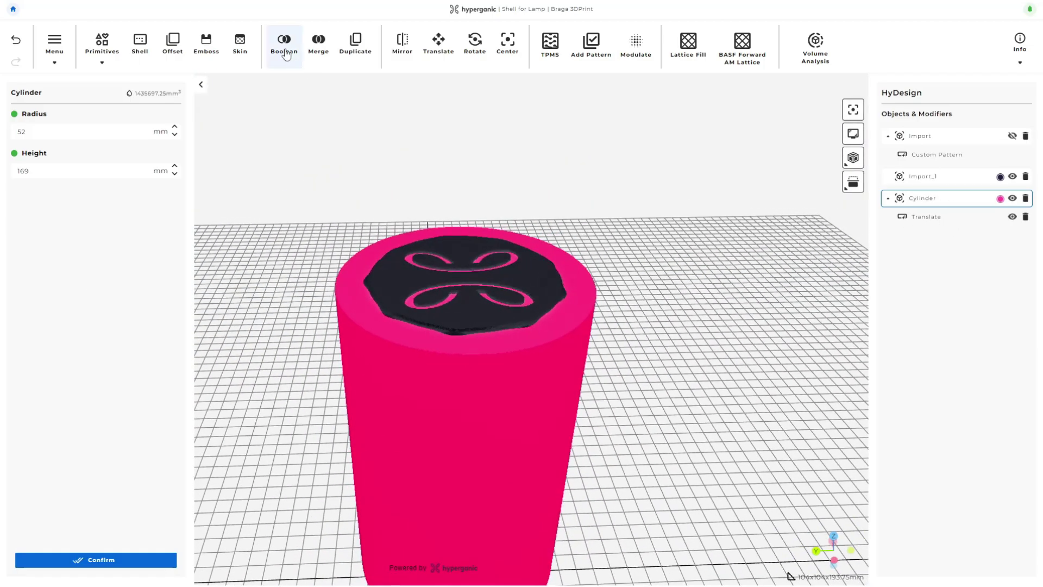
- Subtract the Cylinder from Import_1 with a Boolean Difference, leaving the patterned top disc
left_click(286, 54)
left_click(120, 140)
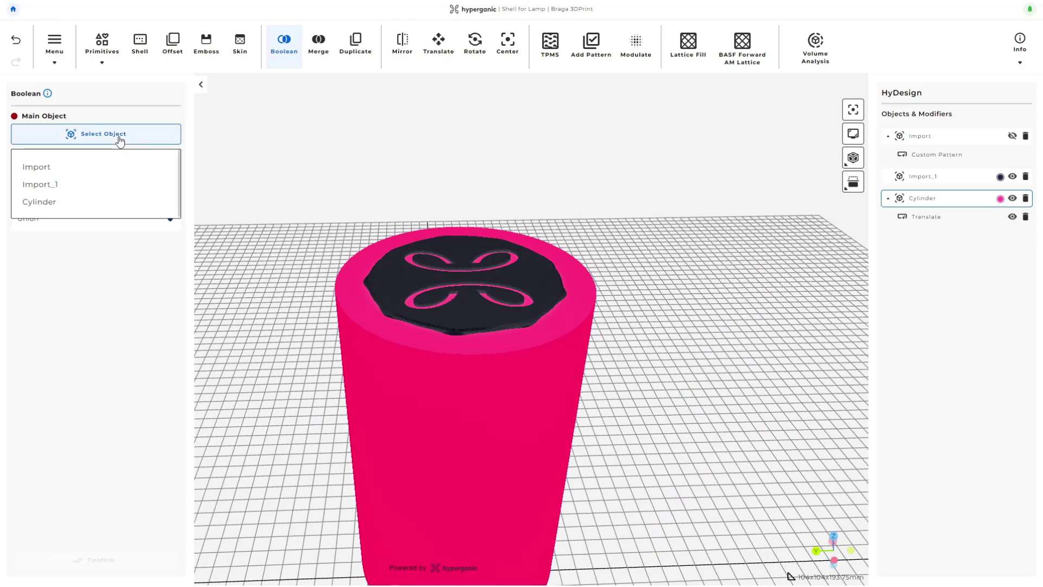
left_click(48, 185)
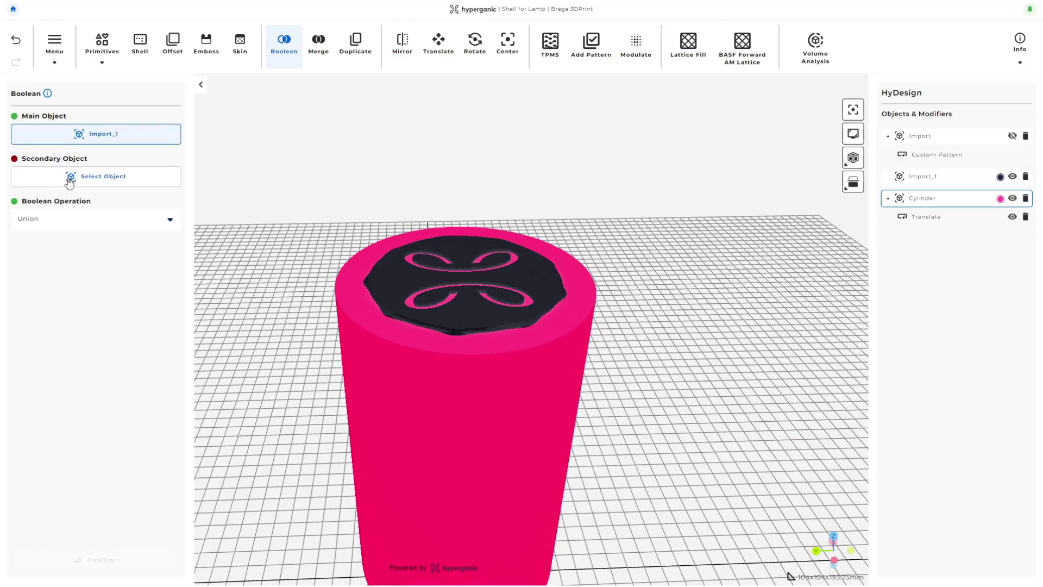
left_click(69, 181)
left_click(63, 230)
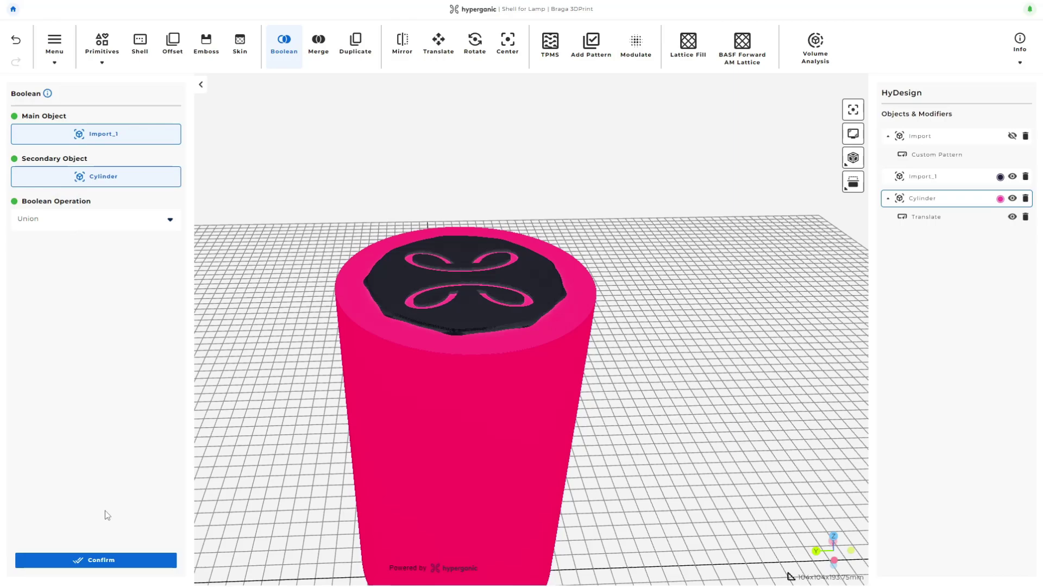
left_click(60, 220)
scroll(52, 265, "down", 1)
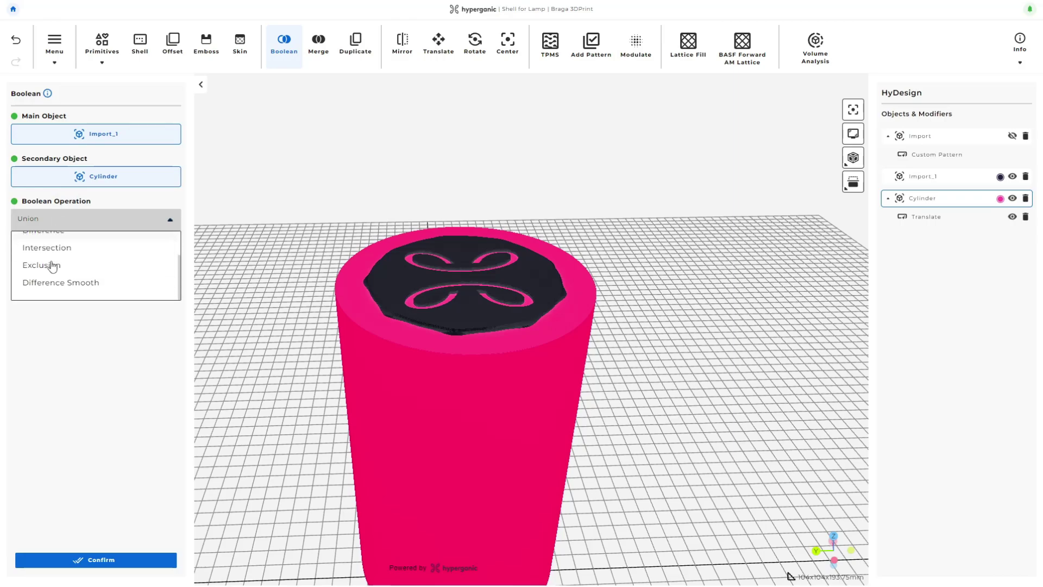
scroll(52, 265, "up", 1)
left_click(52, 264)
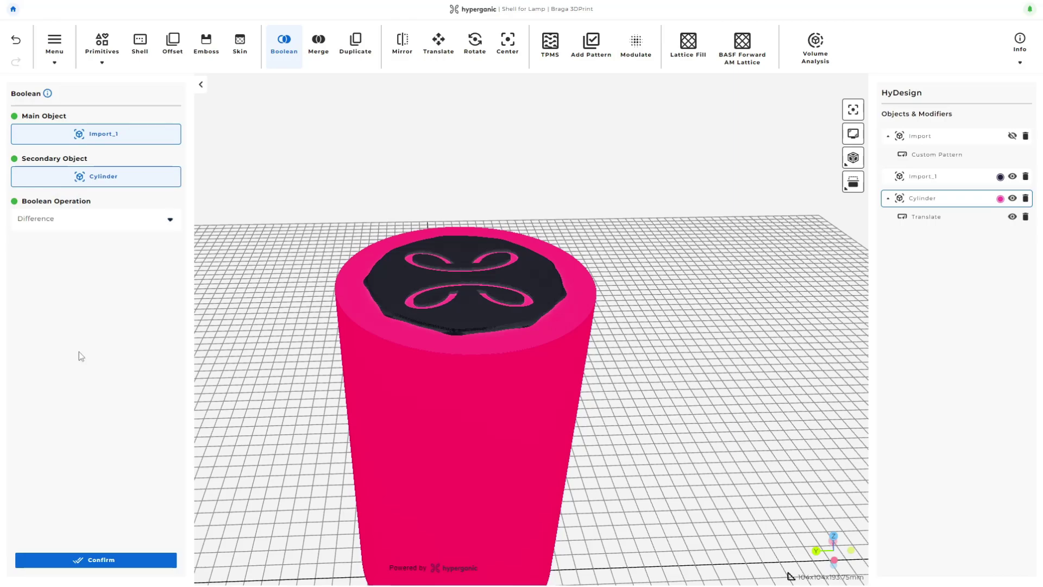
left_click(131, 555)
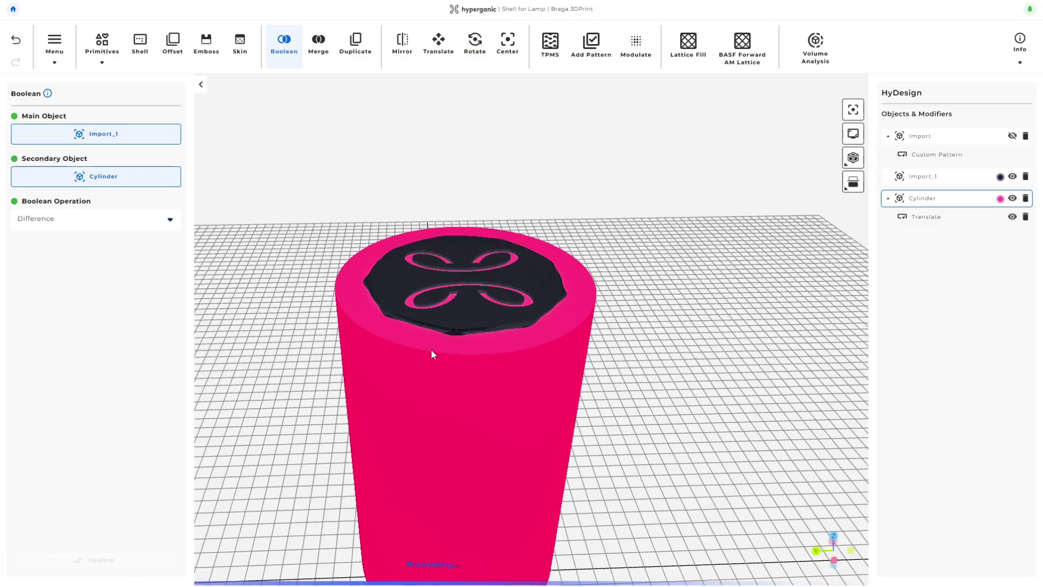
- Orbit around the result and unhide the patterned Import lamp shell
scroll(591, 411, "down", 3)
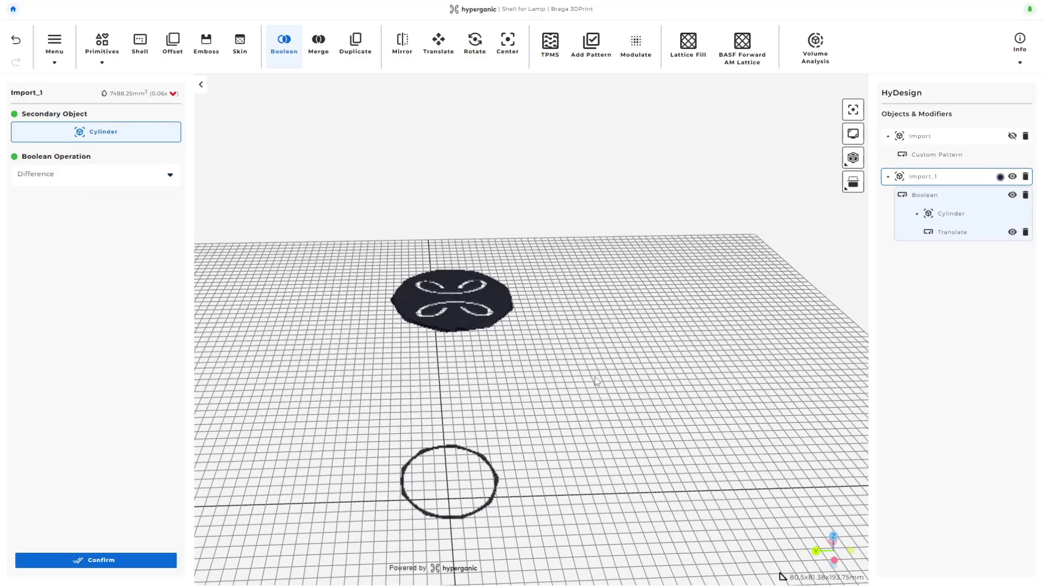
left_click_drag(595, 376, 561, 368)
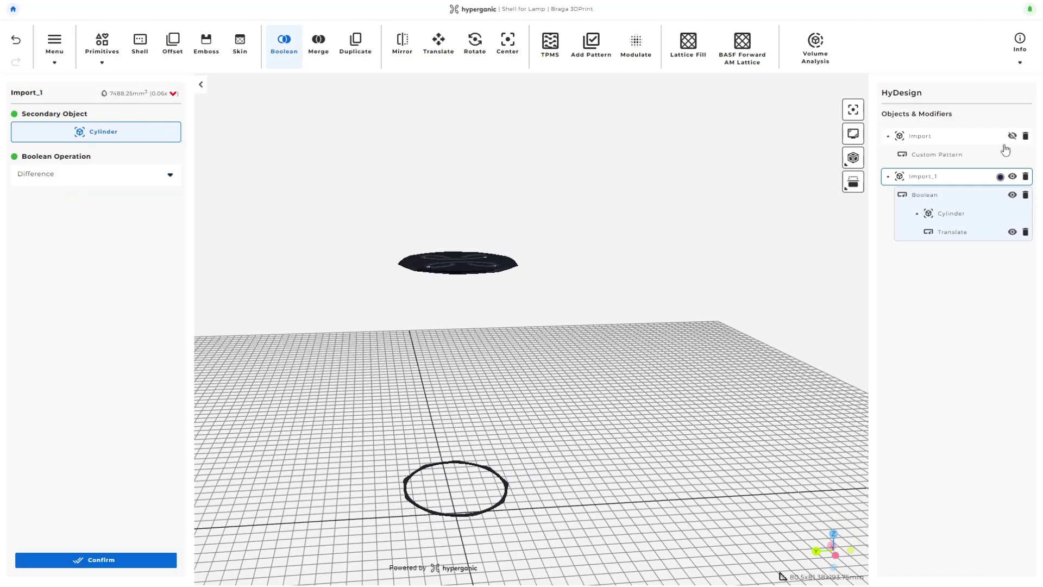
left_click(1012, 135)
left_click_drag(706, 326, 624, 348)
left_click(286, 47)
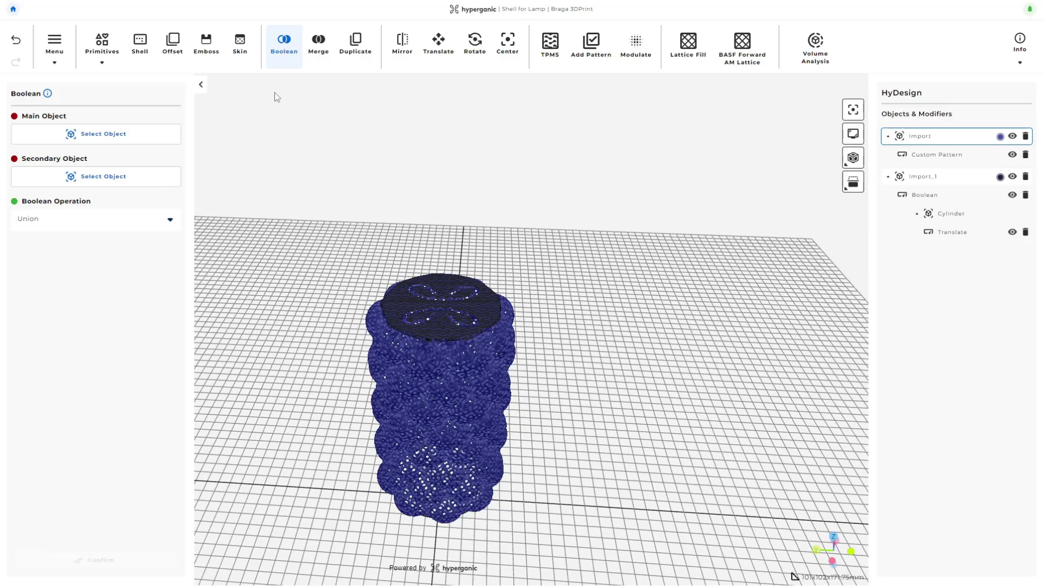
- Boolean-union the Import shell with the Import_1 top disc into one object
left_click(124, 136)
left_click(52, 170)
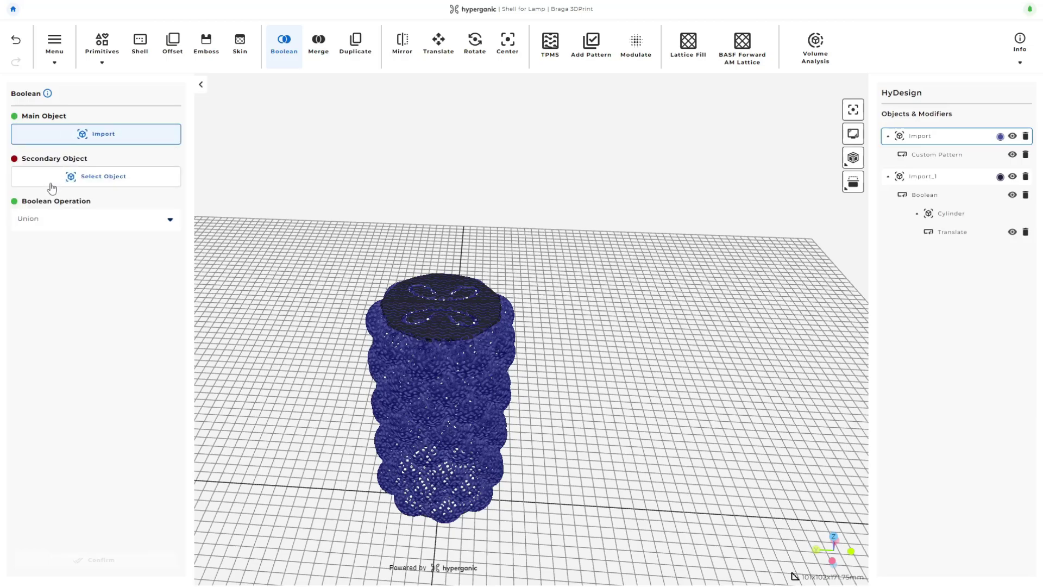
left_click(51, 180)
left_click(53, 216)
left_click(69, 217)
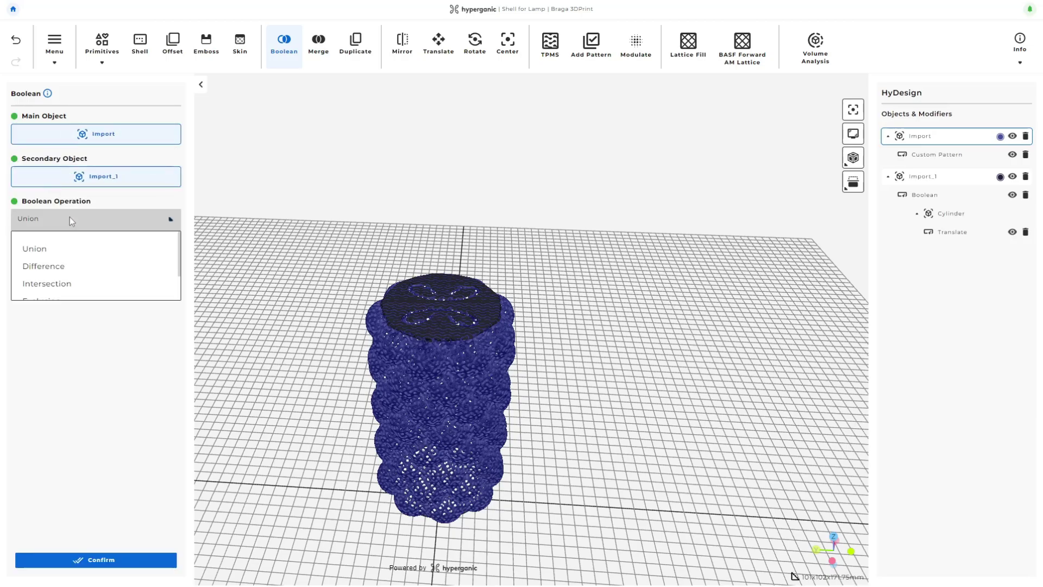
left_click(69, 217)
left_click(101, 560)
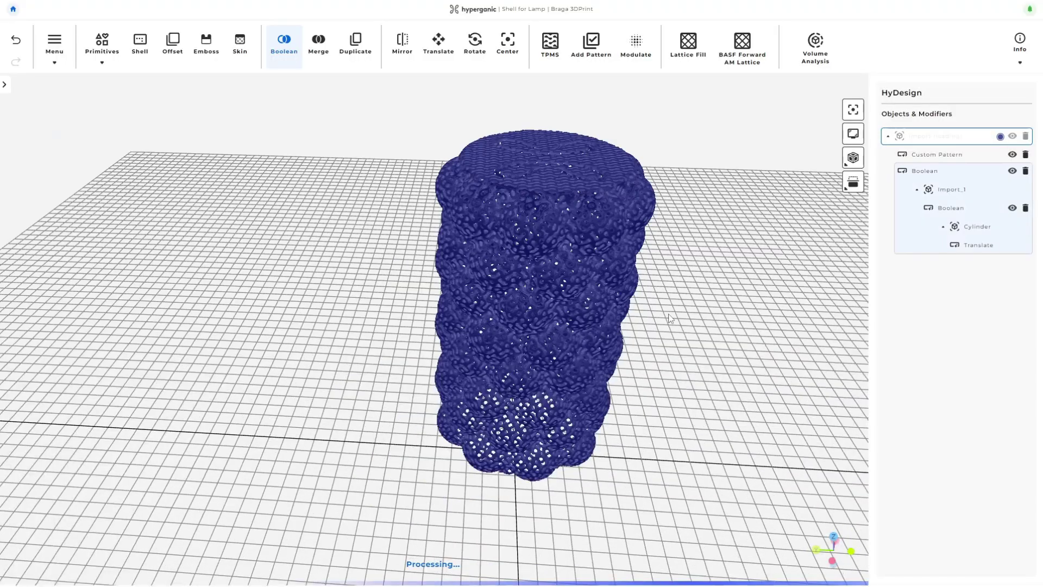
scroll(641, 222, "up", 3)
left_click_drag(641, 222, 556, 232)
scroll(556, 232, "down", 10)
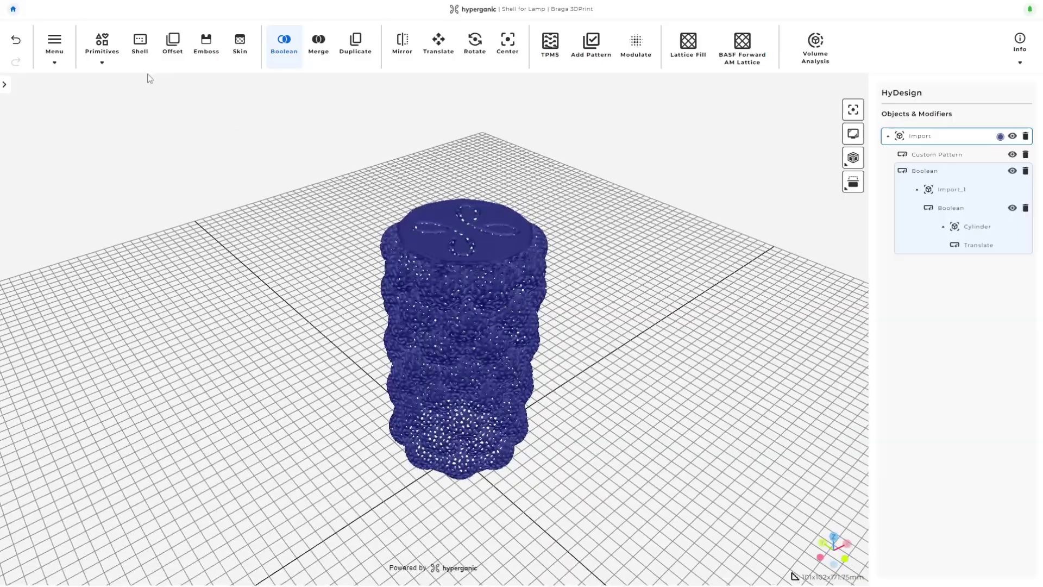
- Export the combined shell as Decimated STL named 'Shell TPMS Gyroid Hydesign', max error 0.02
left_click(54, 43)
left_click(52, 115)
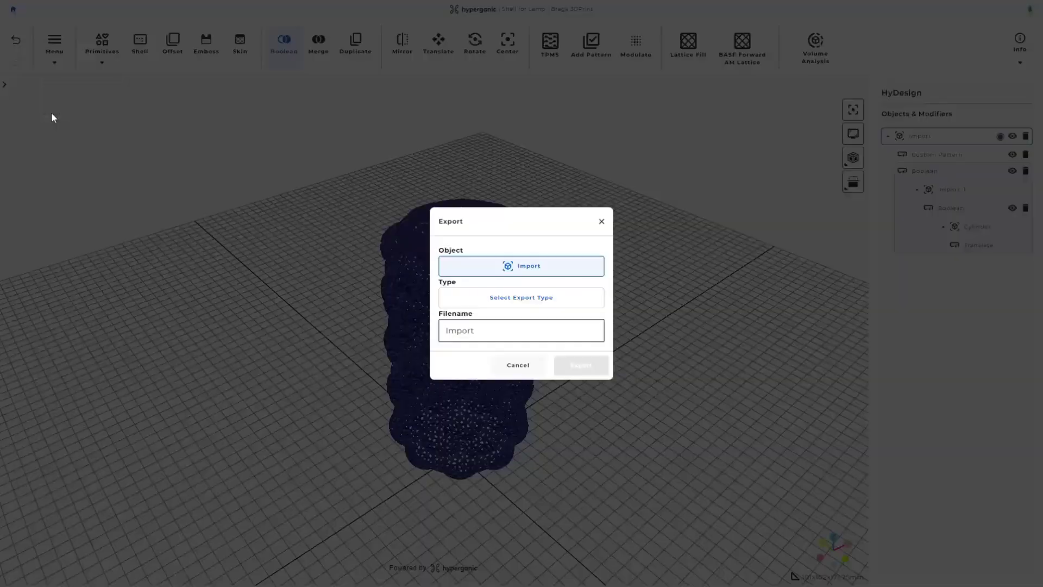
left_click(529, 298)
scroll(510, 346, "down", 3)
scroll(510, 346, "up", 3)
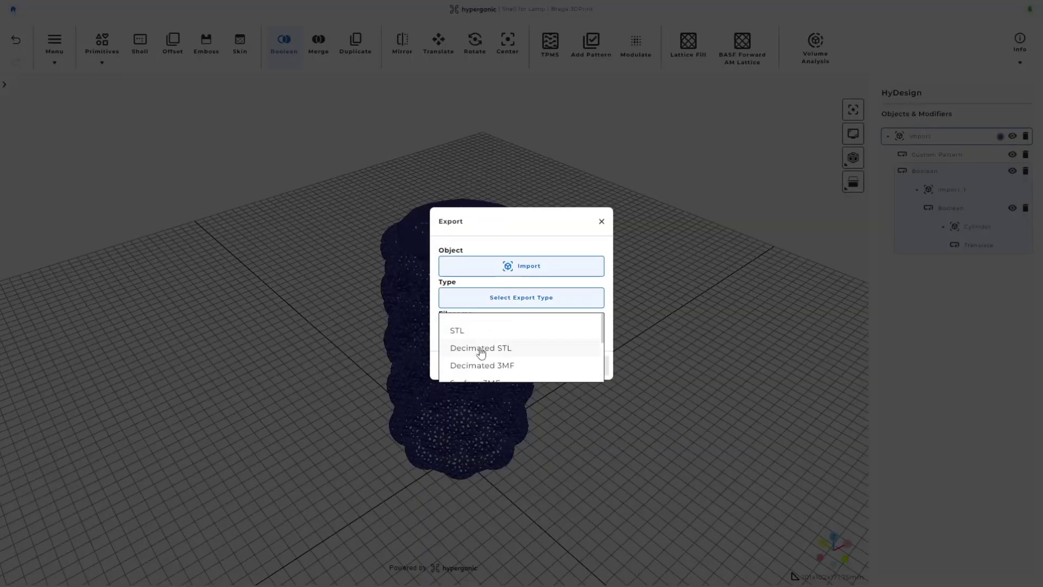
left_click(481, 351)
left_click_drag(482, 347, 413, 351)
type("ShellHydesign")
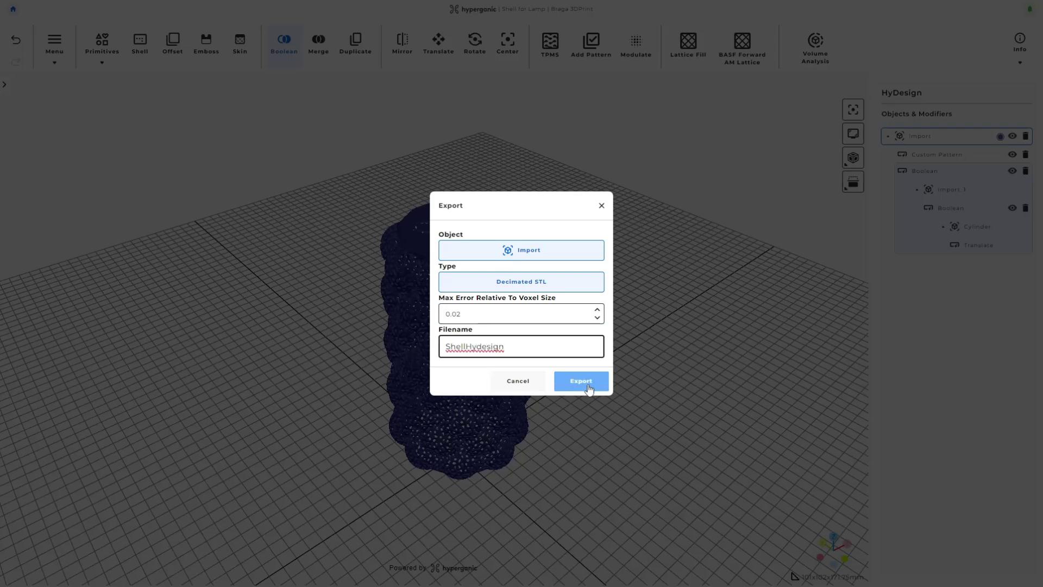
key("BackSpace")
key("BackSpace")
key("BackSpace")
key("BackSpace")
key("BackSpace")
key("BackSpace")
key("BackSpace")
key("BackSpace")
type("TPMS Gyroid Hydesign")
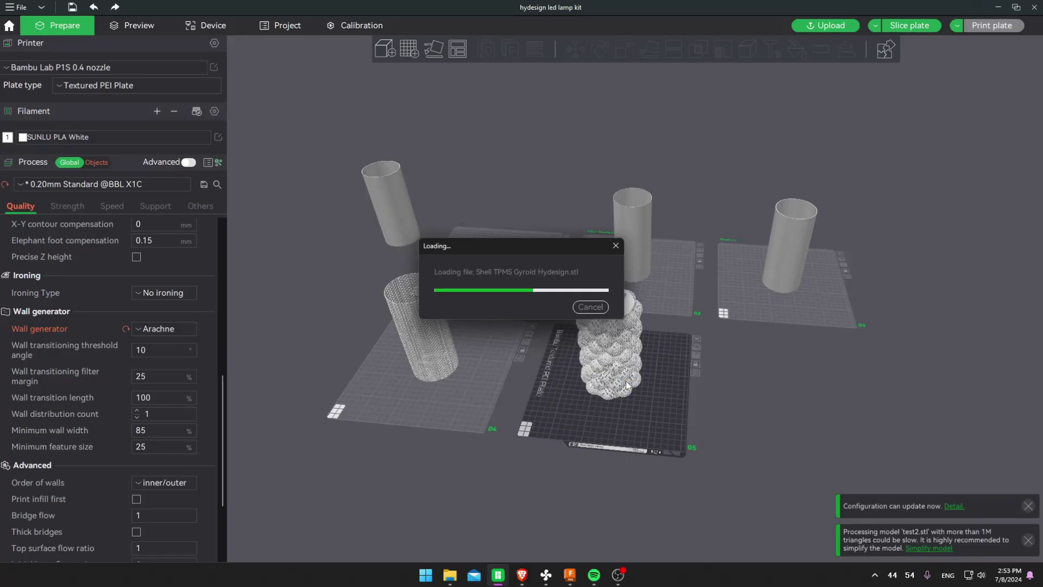
- Lay the Shell TPMS Gyroid Hydesign model onto its patterned top face with Lay on Face
right_click(660, 391)
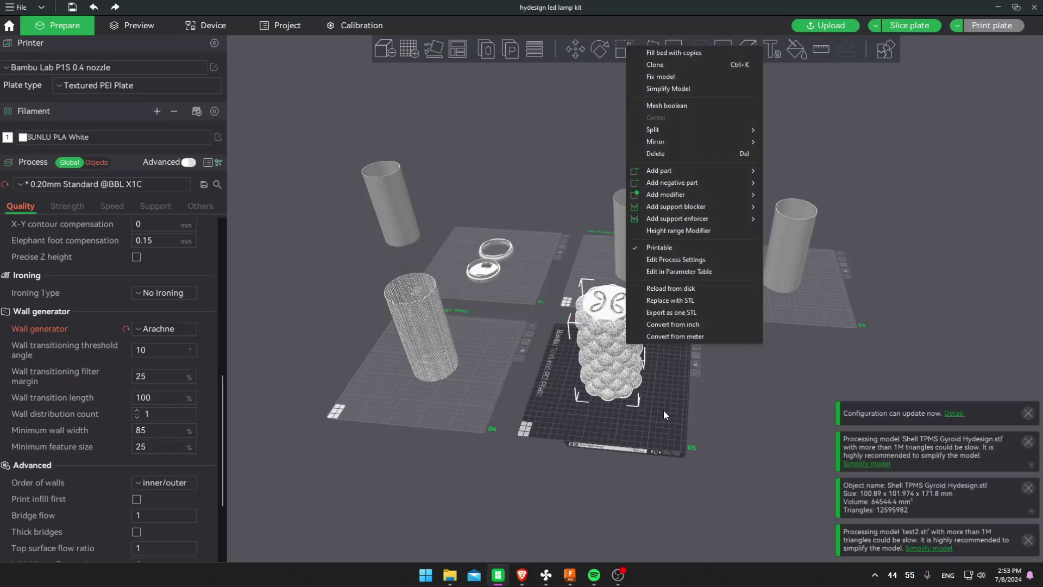
key("Escape")
scroll(663, 409, "up", 2)
scroll(664, 409, "up", 4)
key("f")
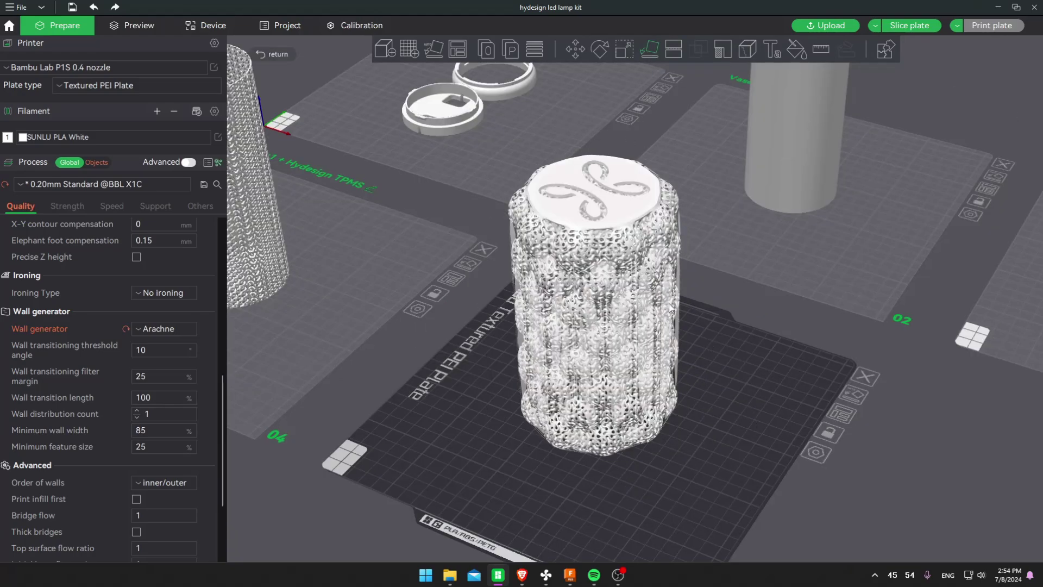
left_click(707, 265)
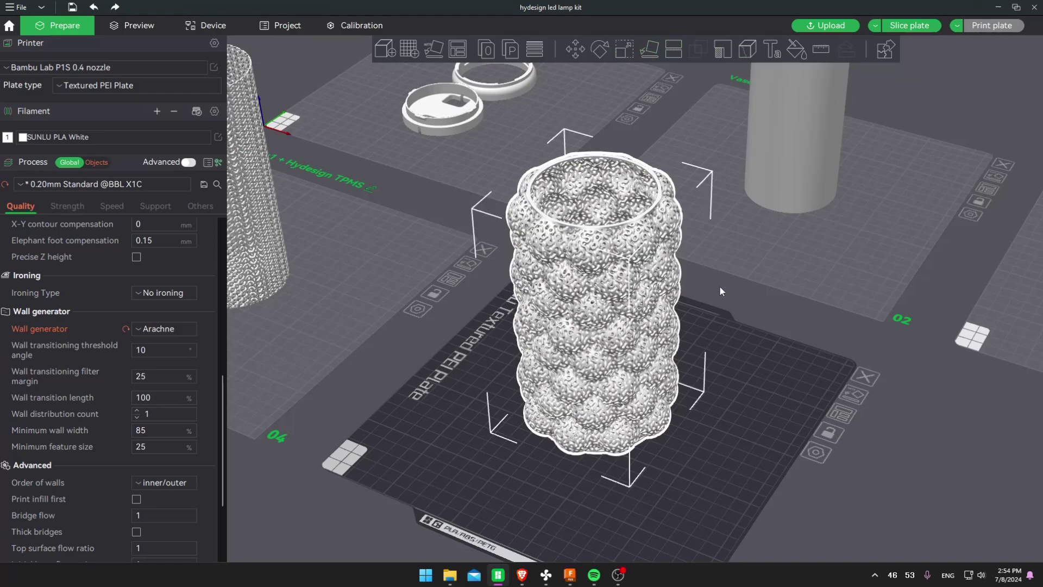
left_click_drag(719, 285, 751, 417)
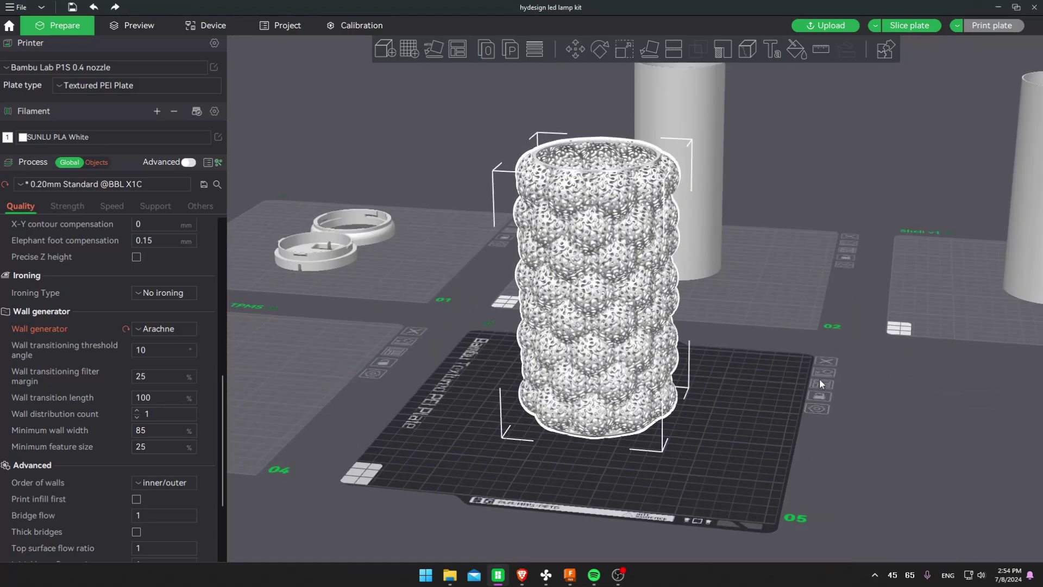
- Slice the plate and lower the layer slider to inspect the shell's lower layers
left_click(910, 28)
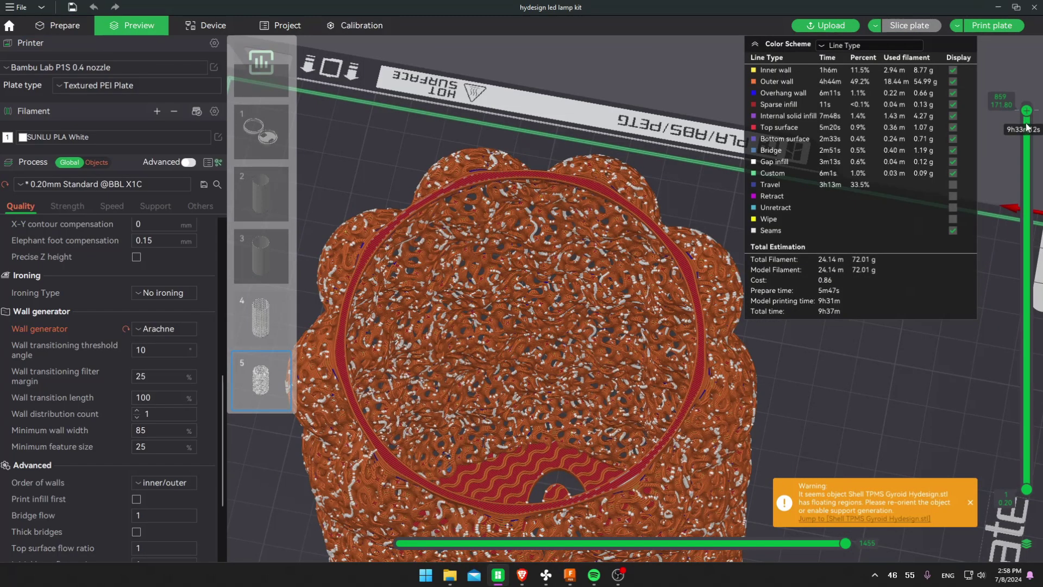
left_click_drag(1026, 128, 1027, 241)
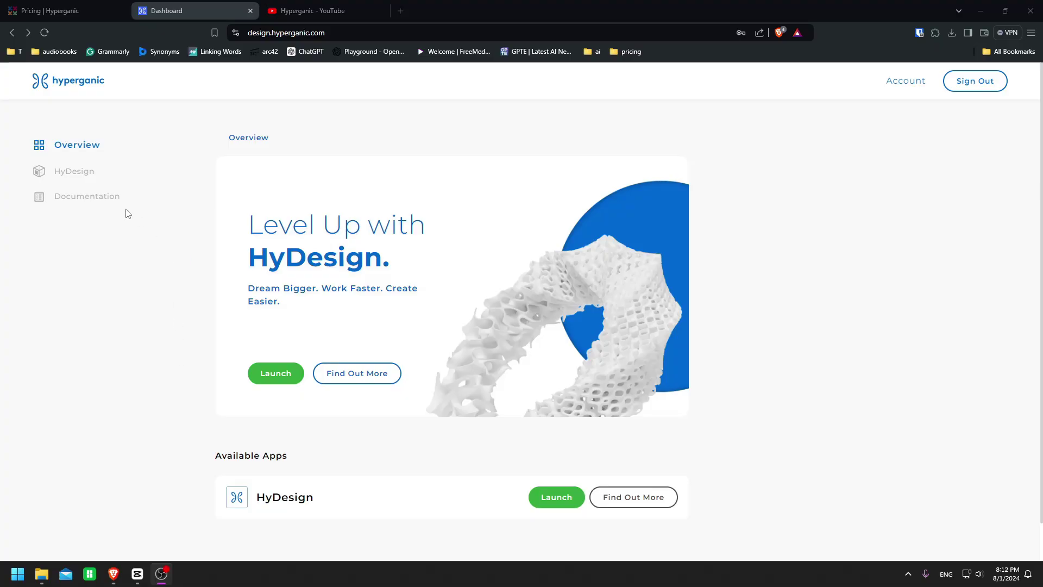
- Skim the HyDesign Documentation page, then move to the Hyperganic YouTube tab
left_click(86, 201)
scroll(97, 429, "down", 3)
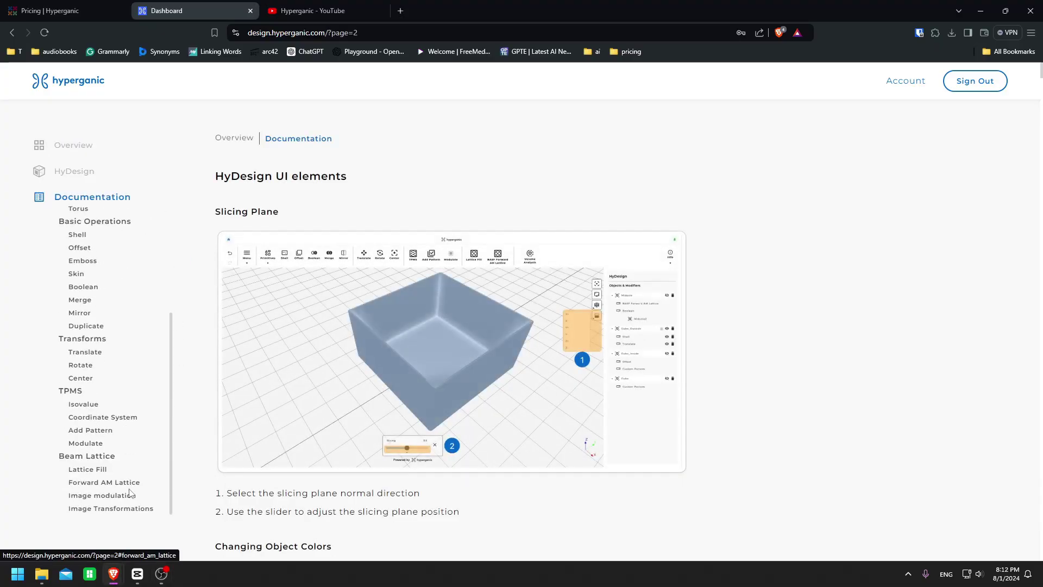
scroll(153, 339, "up", 3)
middle_click(196, 255)
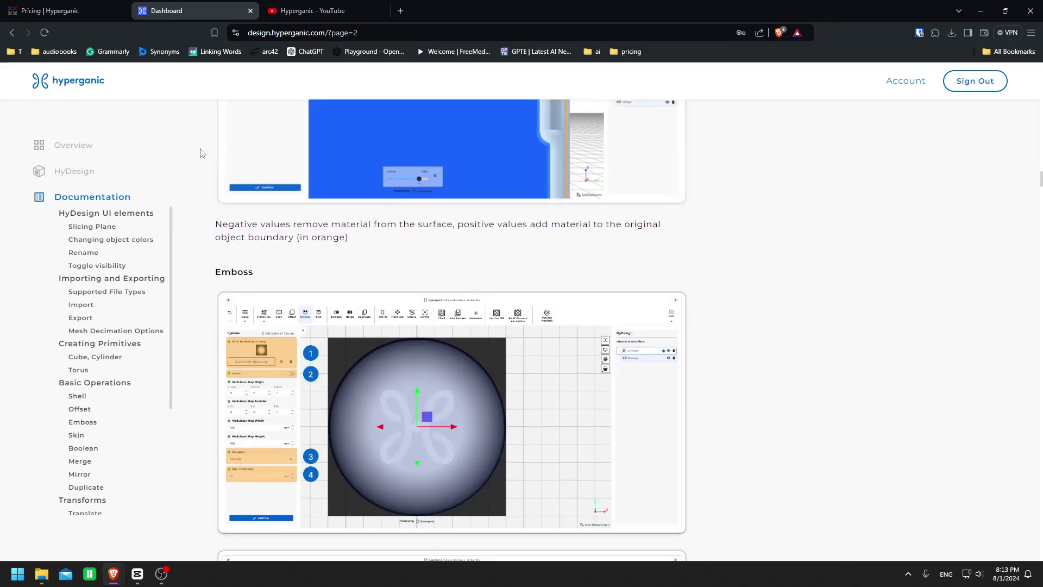
key("ctrl+Tab")
scroll(184, 181, "down", 5)
- Scroll through the Hyperganic channel's full list of videos
scroll(185, 183, "up", 5)
key("alt+Right")
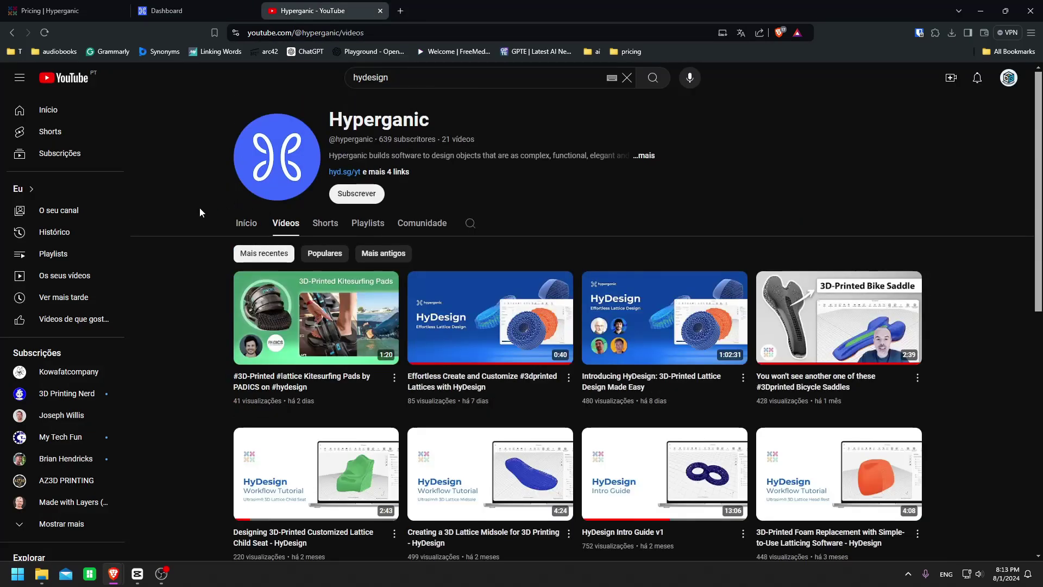
scroll(199, 207, "down", 4)
scroll(200, 209, "down", 6)
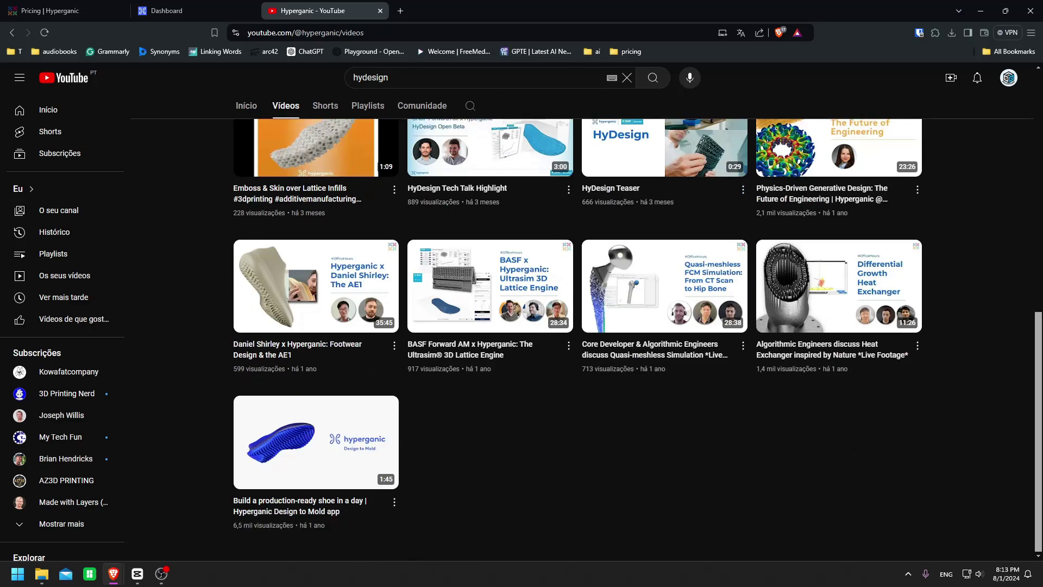
scroll(161, 366, "up", 10)
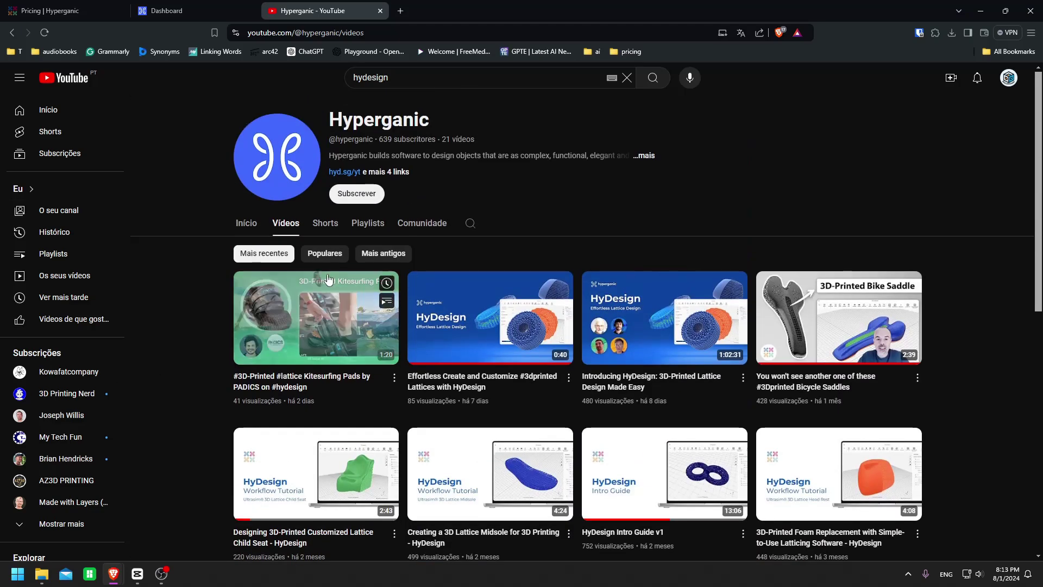
- View the channel's about info, then its Shorts, then return to the Início home feed
left_click(510, 157)
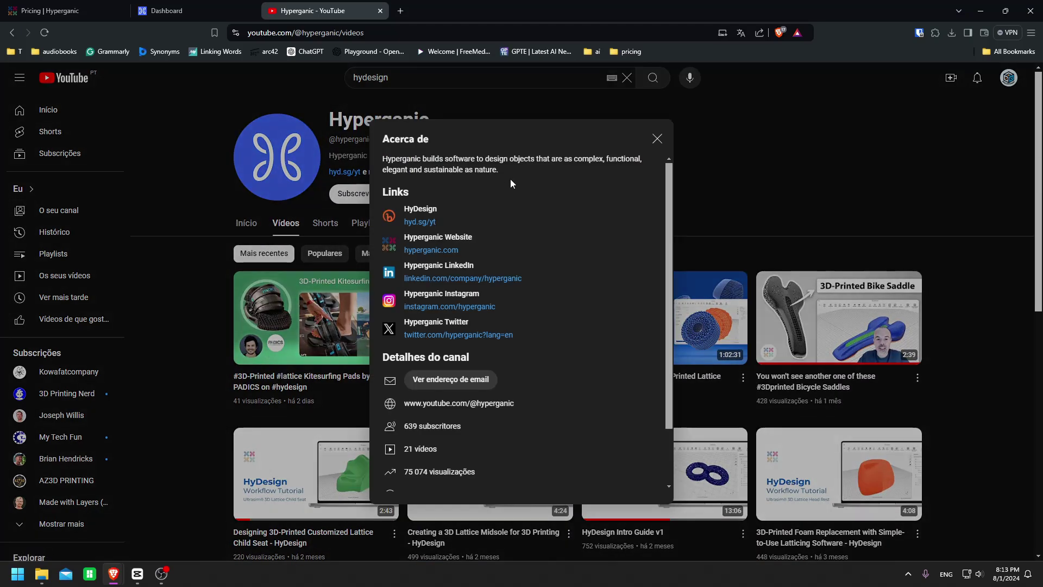
left_click(691, 167)
scroll(661, 133, "down", 5)
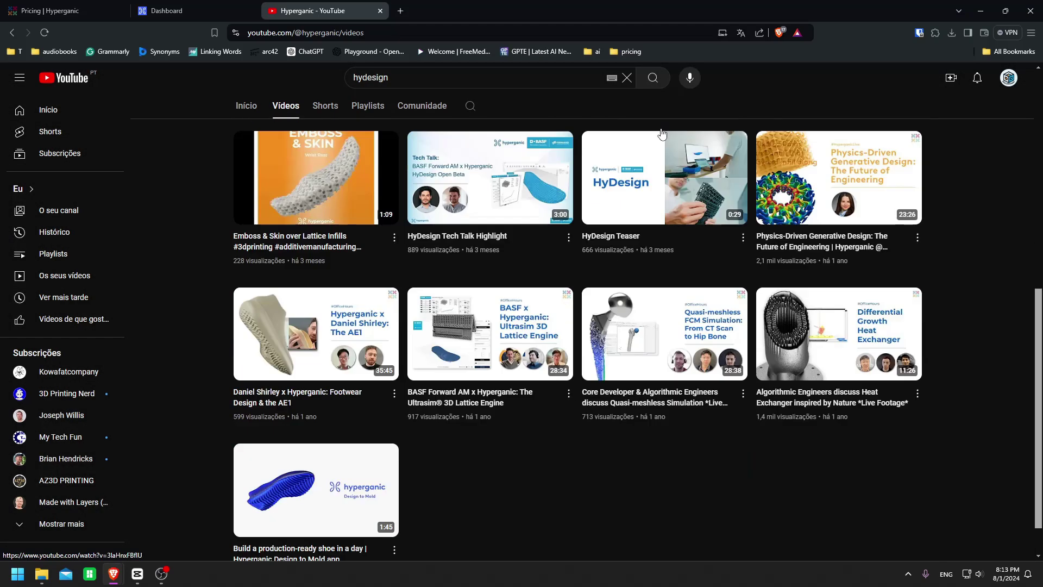
scroll(328, 229, "up", 5)
left_click(326, 223)
left_click(246, 223)
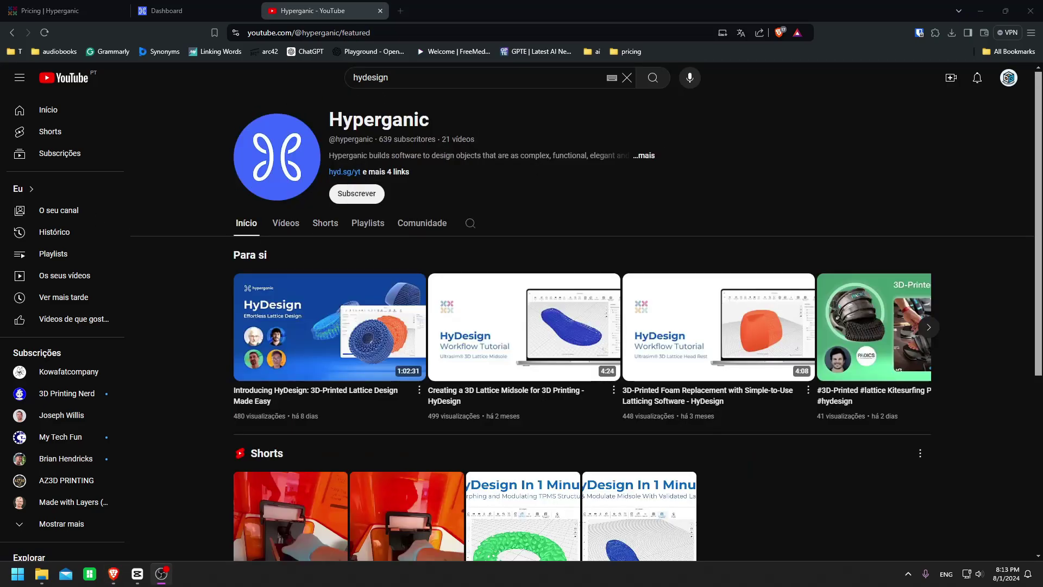